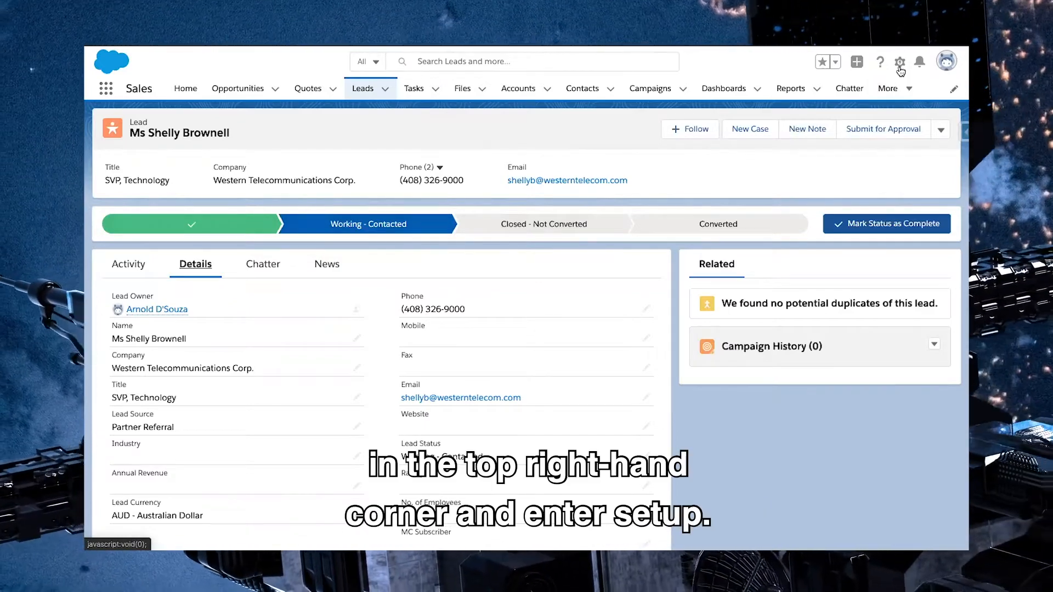
# Go to Setup's Object Manager, search for "lead", and open the Lead object's Fields & Relationships
pyautogui.click(900, 64)
pyautogui.click(851, 98)
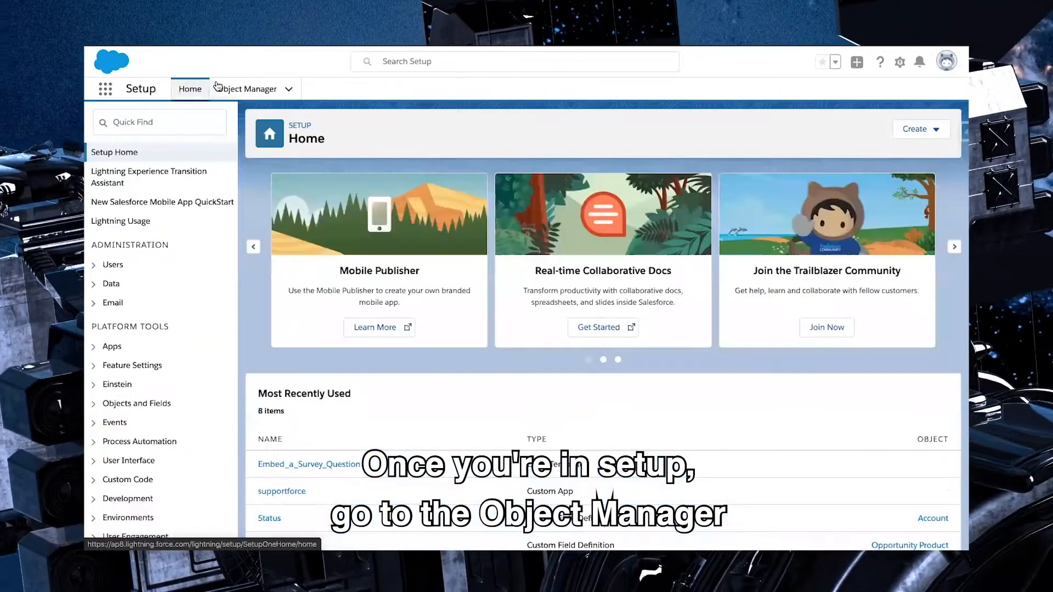
pyautogui.click(218, 88)
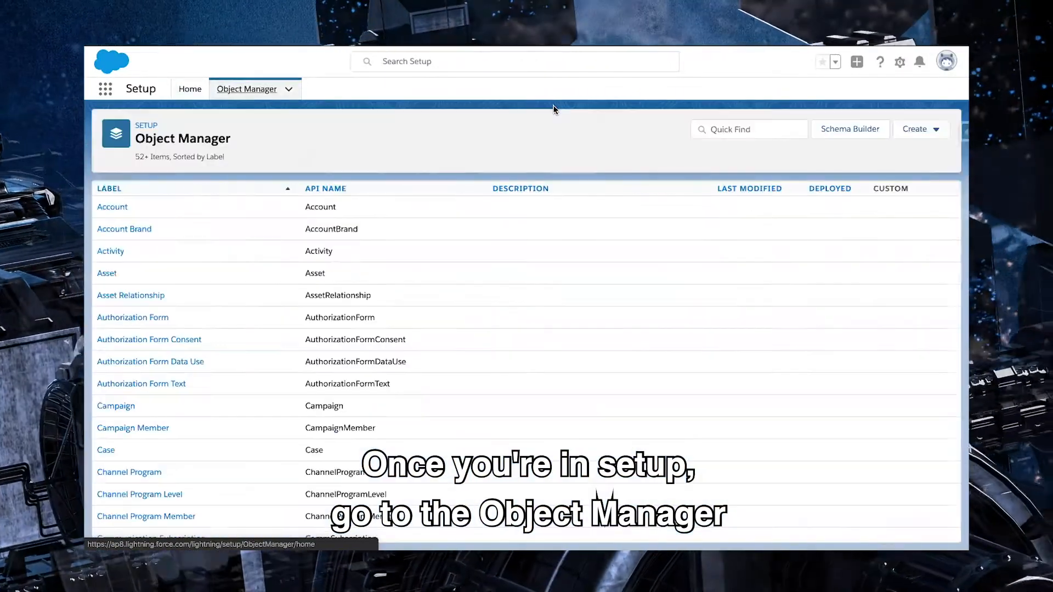
pyautogui.click(730, 129)
pyautogui.write('le')
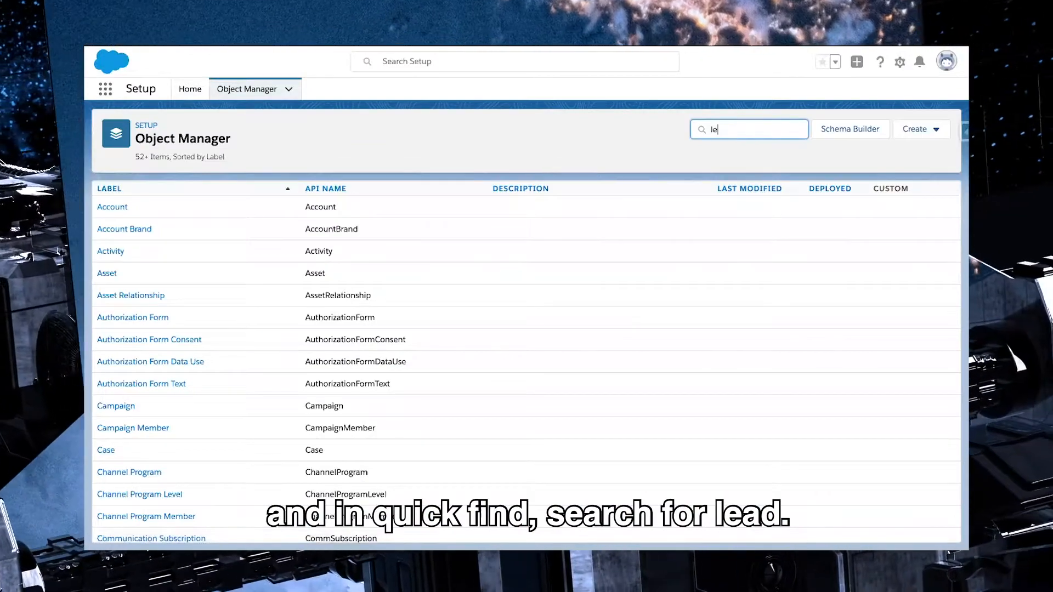
pyautogui.write('ad')
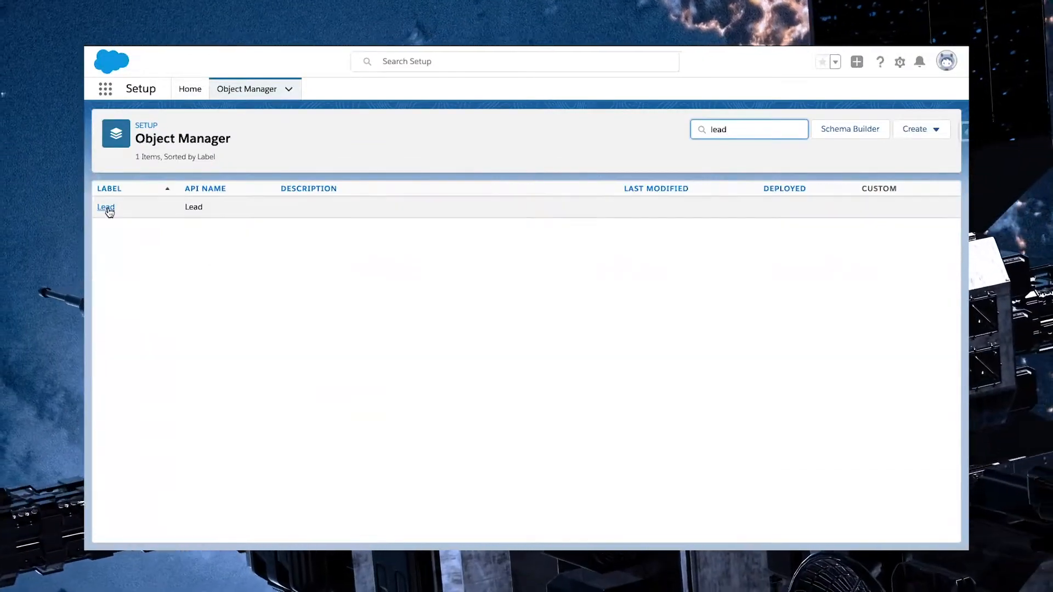
pyautogui.click(107, 207)
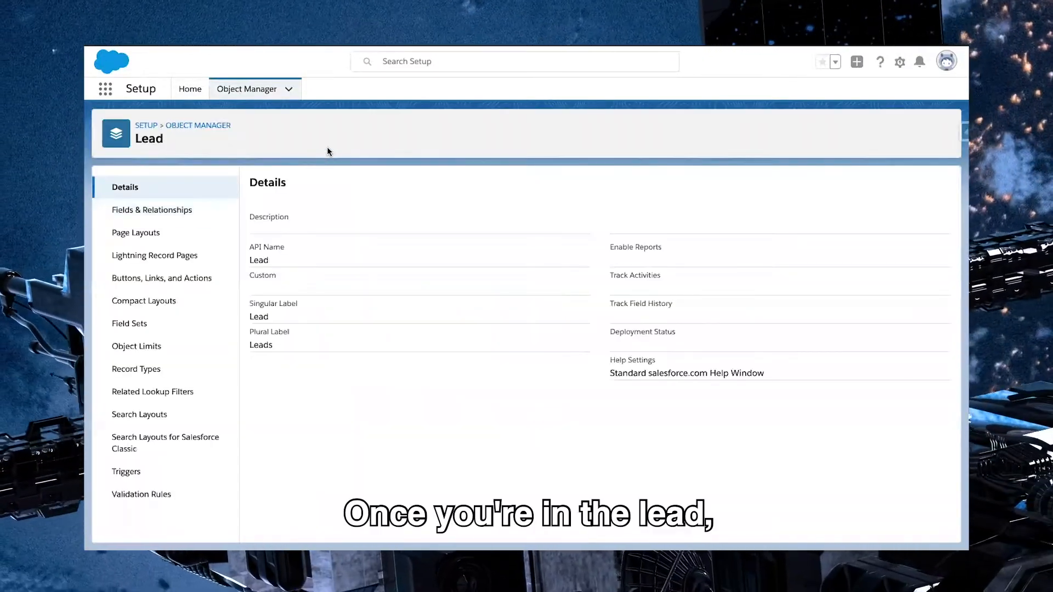
pyautogui.click(172, 217)
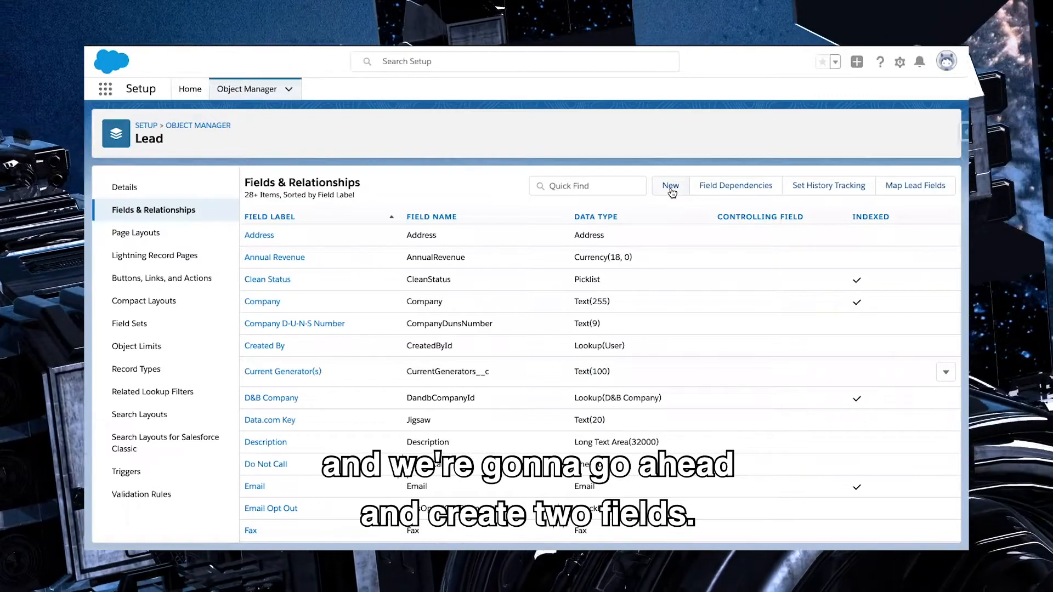
# Start a new custom field on the Lead object with the Date/Time data type
pyautogui.click(671, 187)
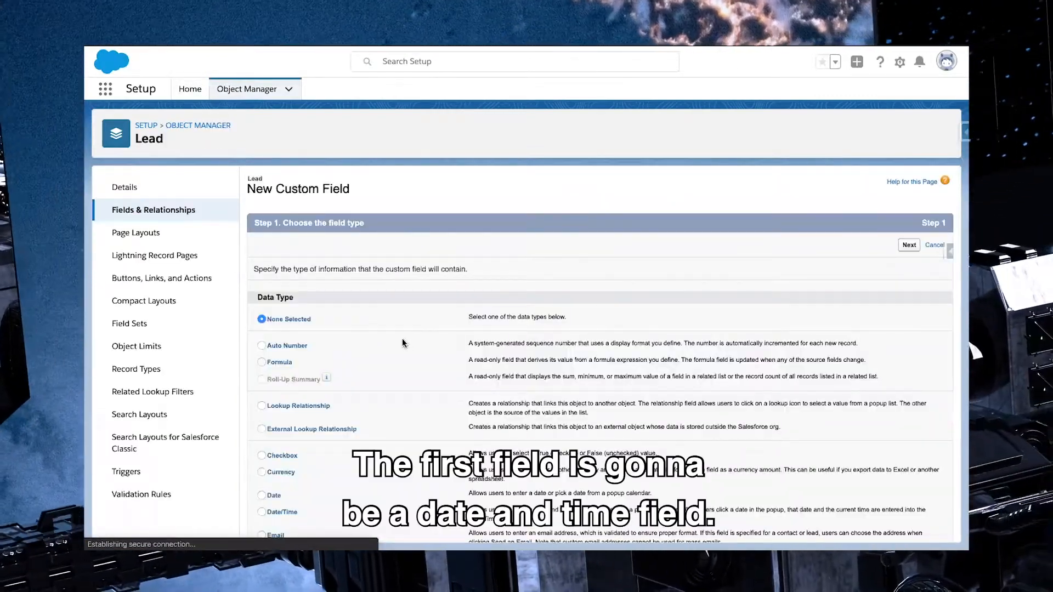
pyautogui.scroll(-3, 403, 344)
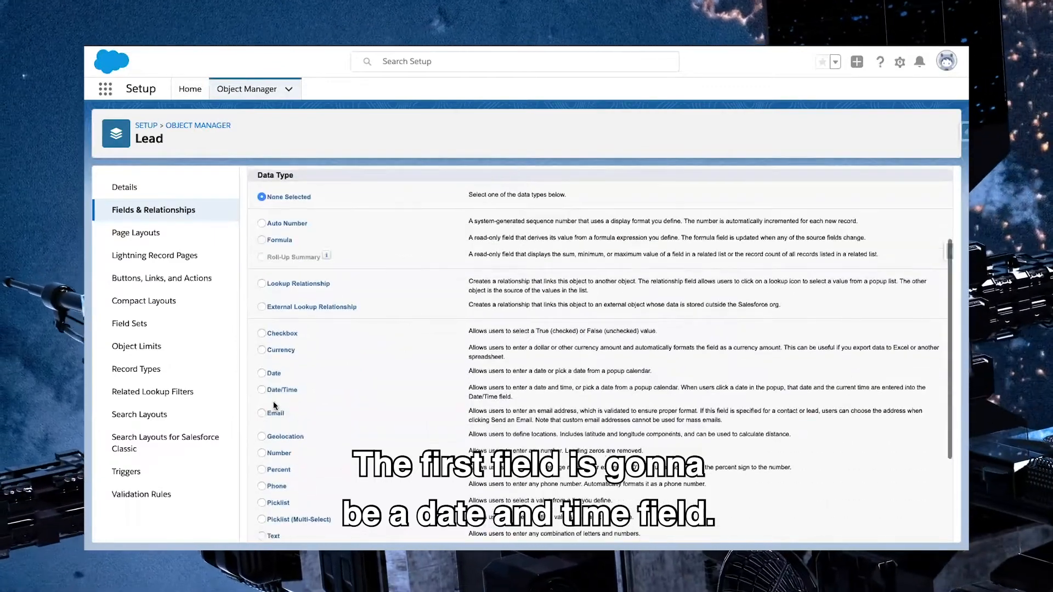
pyautogui.scroll(3, 672, 383)
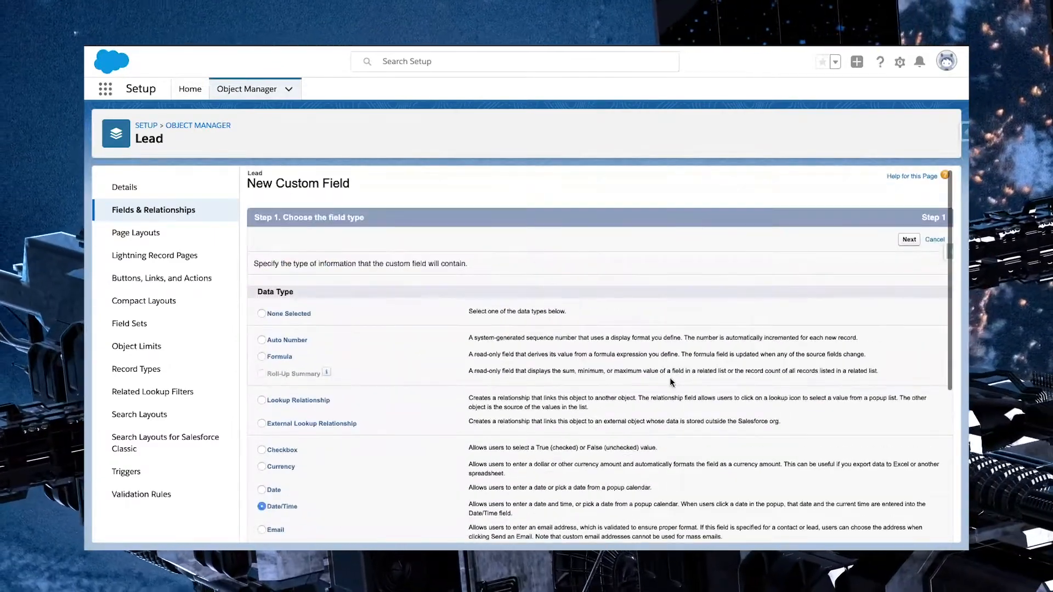
pyautogui.click(909, 239)
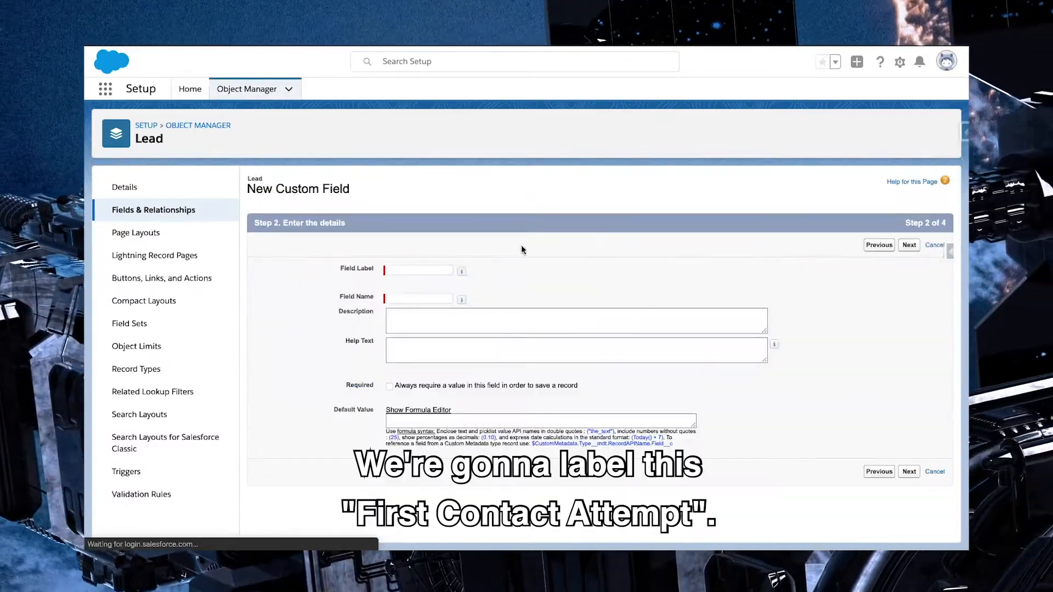
# Label the field "1st Contact Attempt" and describe it as "Used to time stamp date/time when status updates to "Working - Contacted""
pyautogui.click(398, 270)
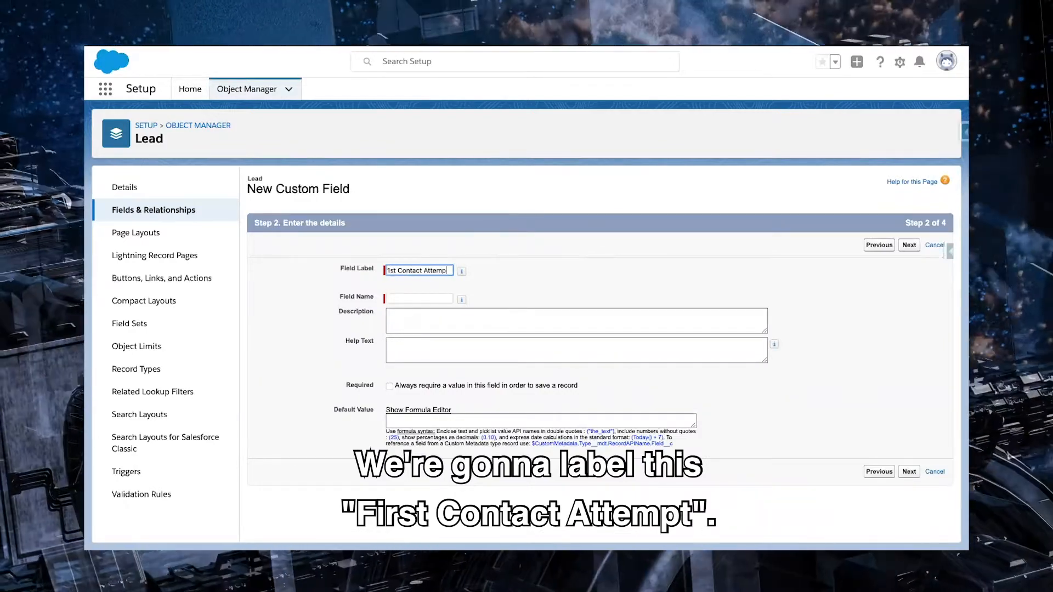
pyautogui.click(455, 320)
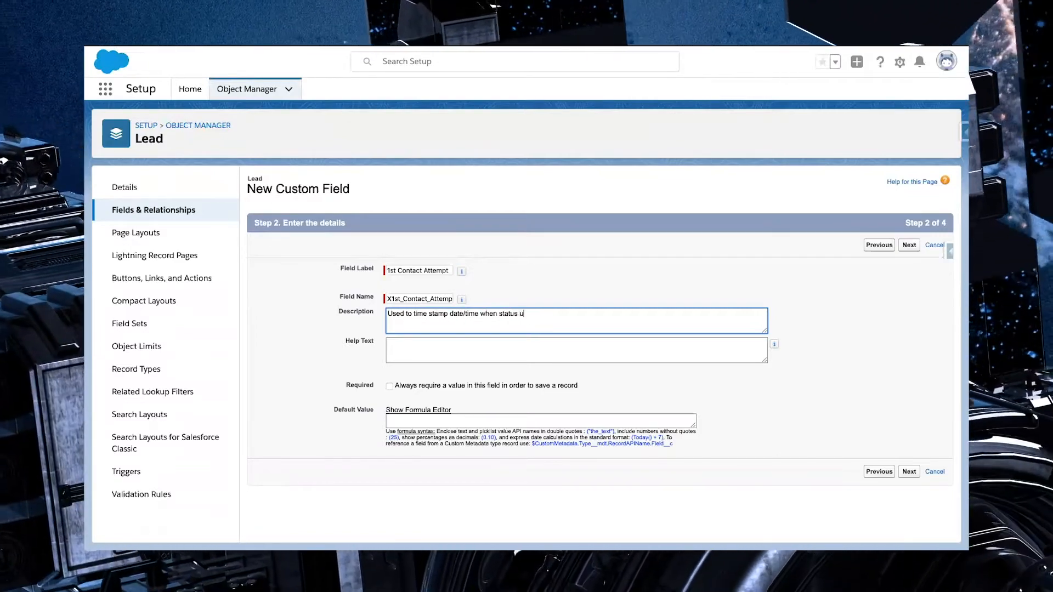
pyautogui.write('tes to ')
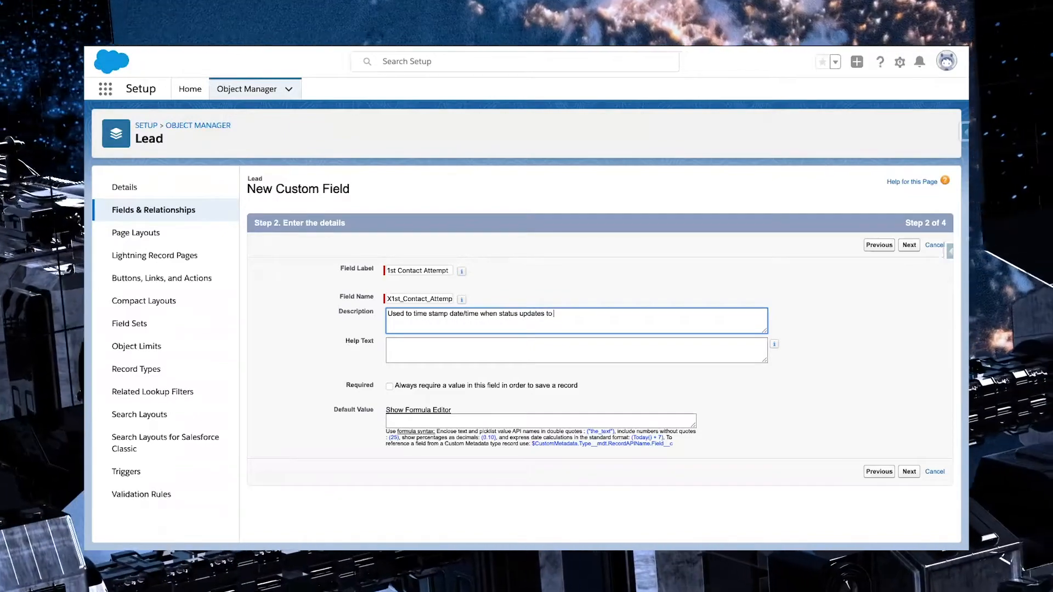
pyautogui.write('"Working')
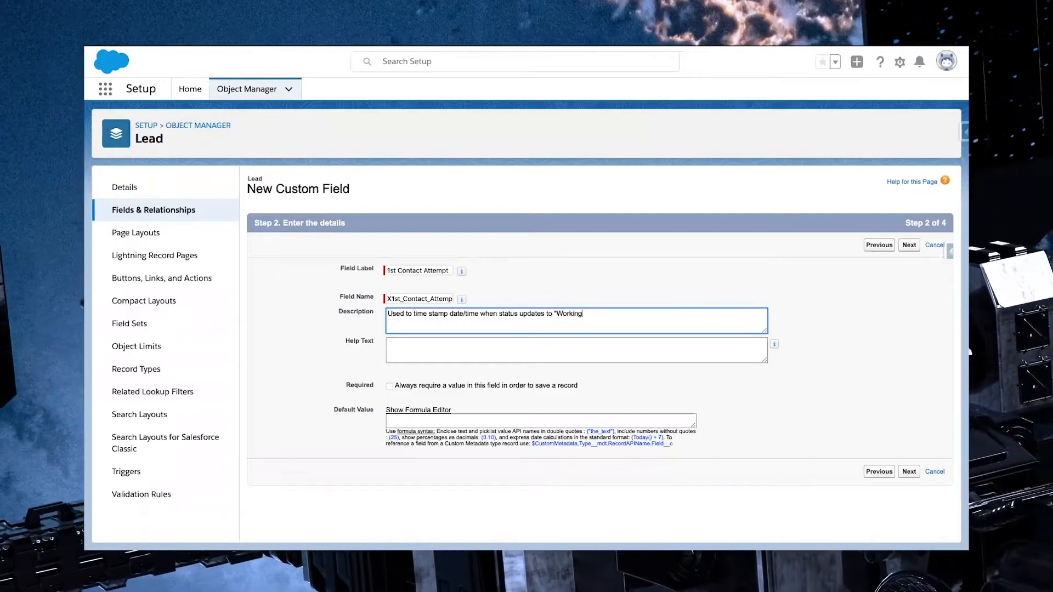
pyautogui.write(' - Contacted"')
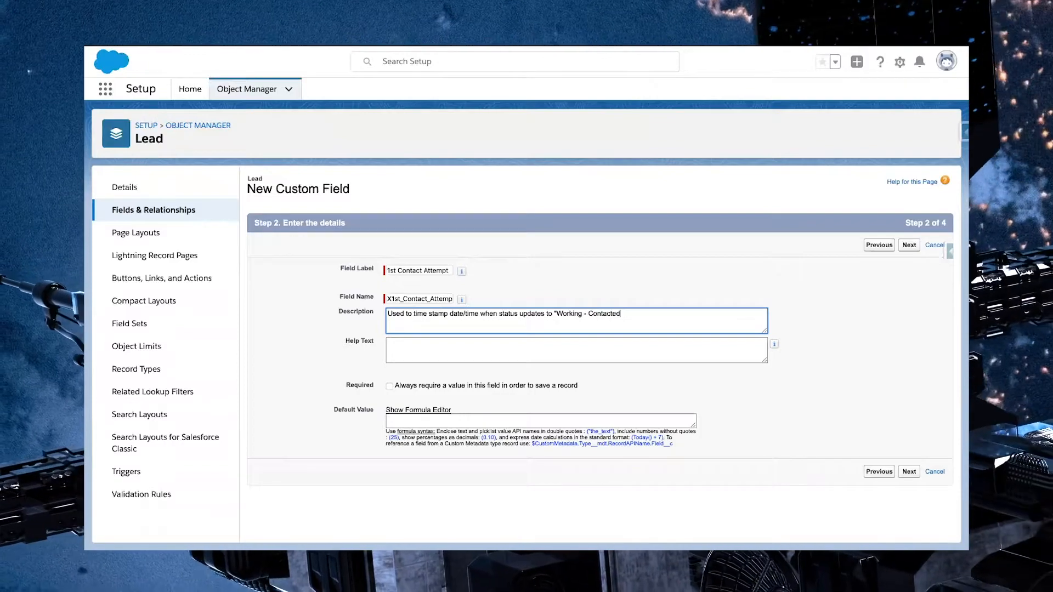
pyautogui.click(910, 246)
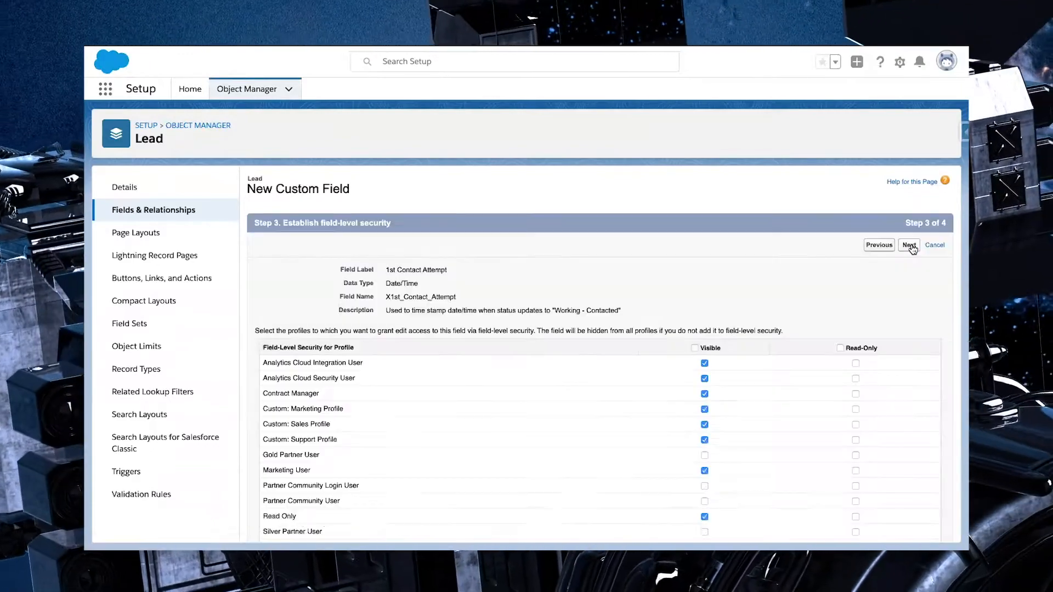
# Make the field visible to all profiles, keep it on all page layouts, and save it while starting another new field
pyautogui.click(694, 348)
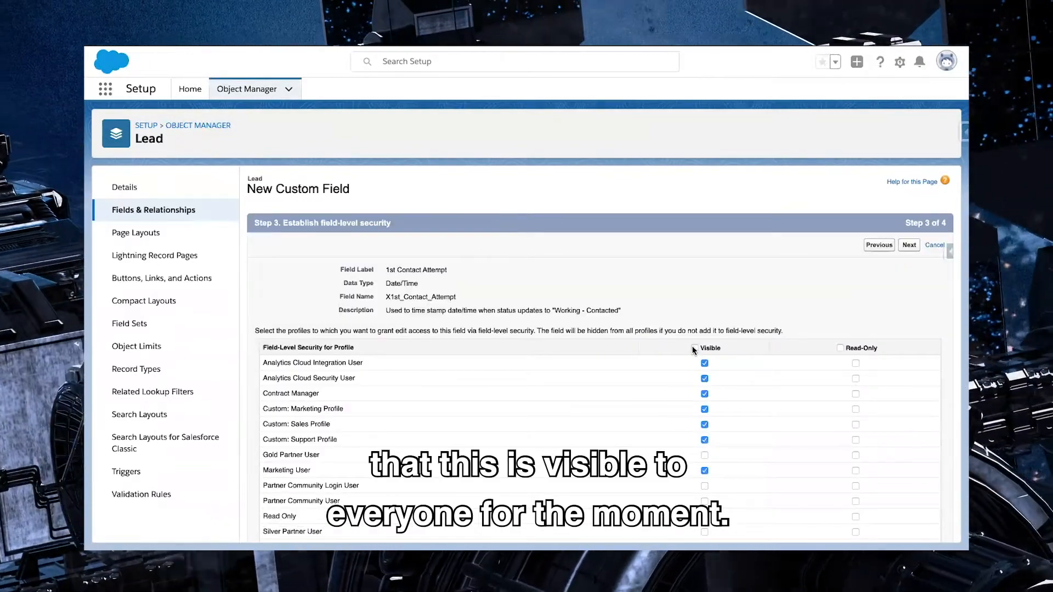
pyautogui.scroll(-3, 703, 318)
pyautogui.scroll(3, 703, 318)
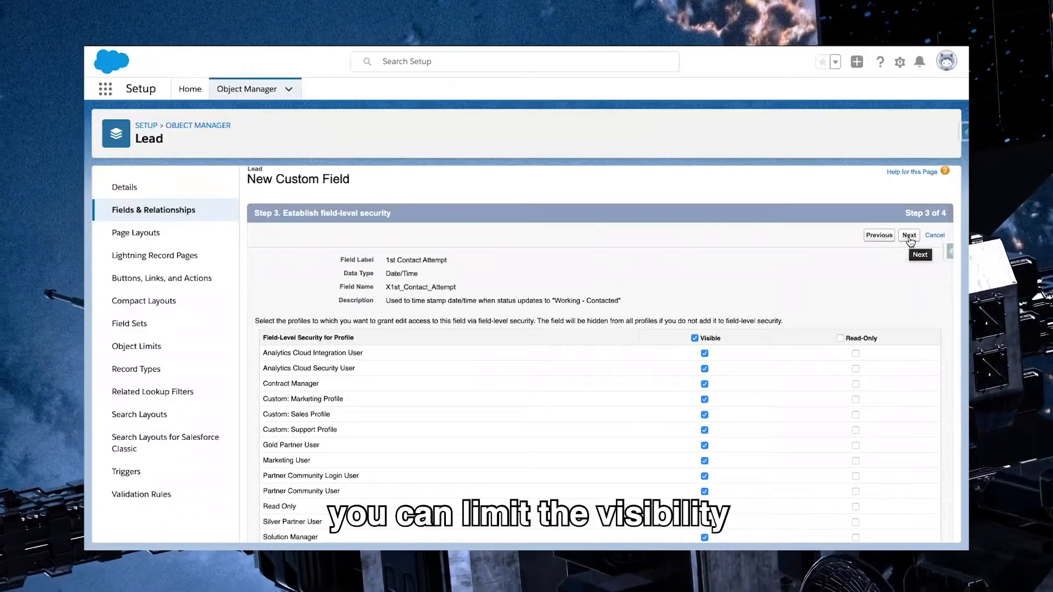
pyautogui.click(909, 236)
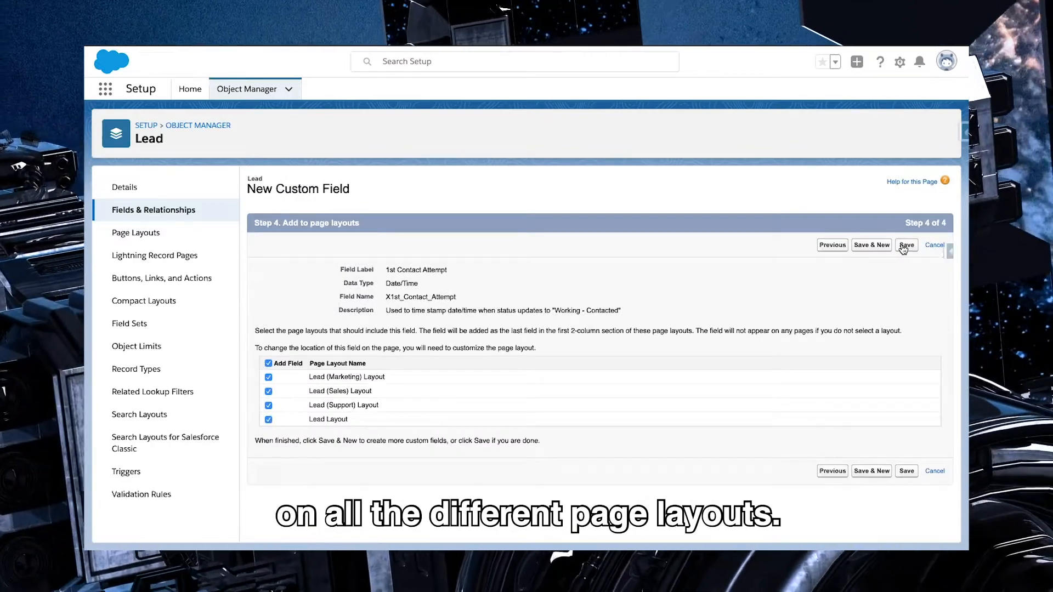
pyautogui.click(874, 248)
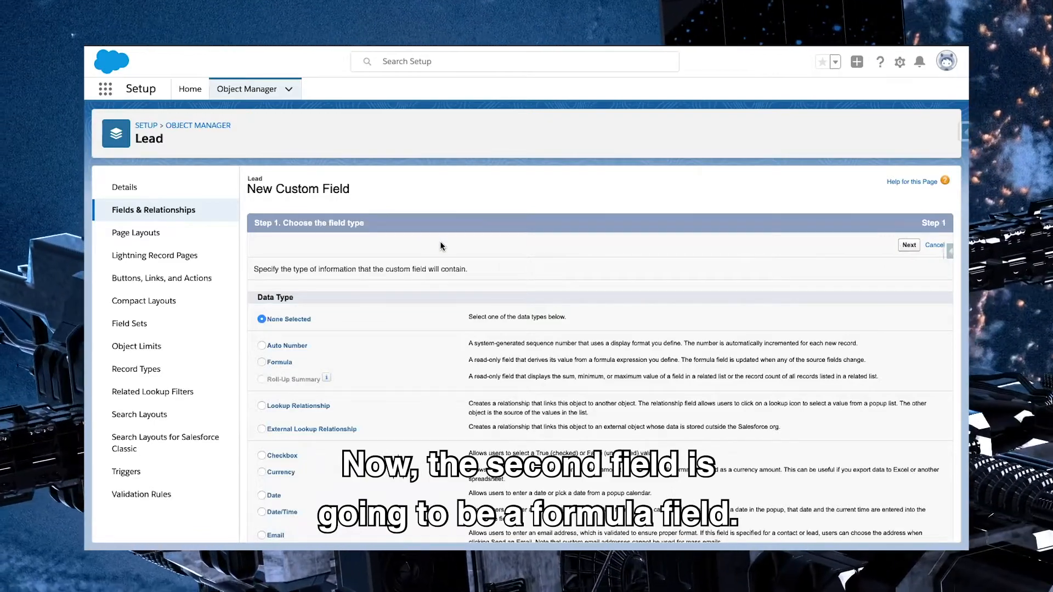
# Choose Formula as the new field's data type and Number as its return type
pyautogui.click(263, 362)
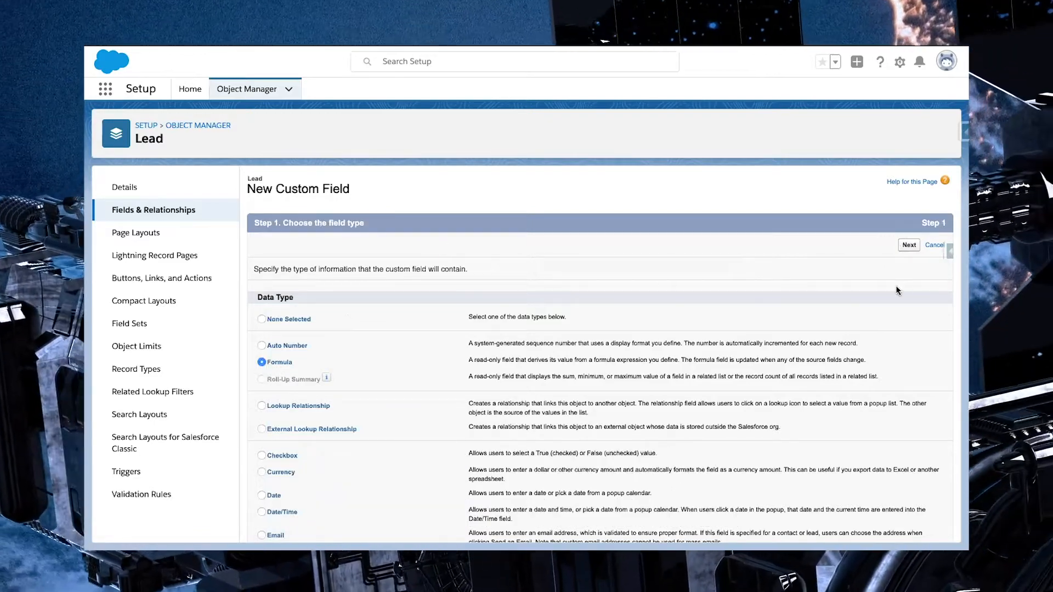
pyautogui.click(909, 246)
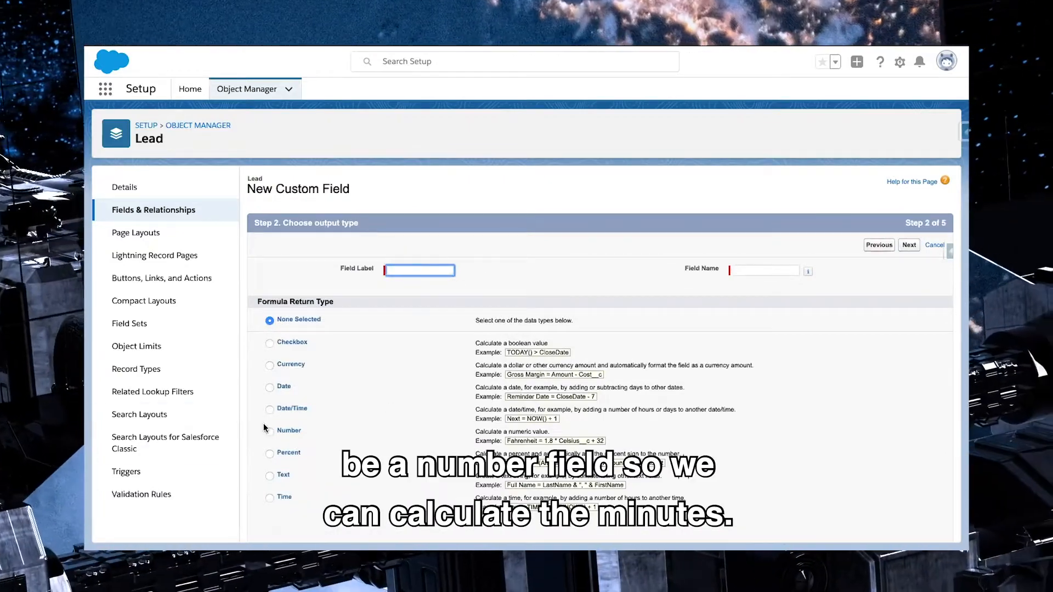
pyautogui.click(270, 431)
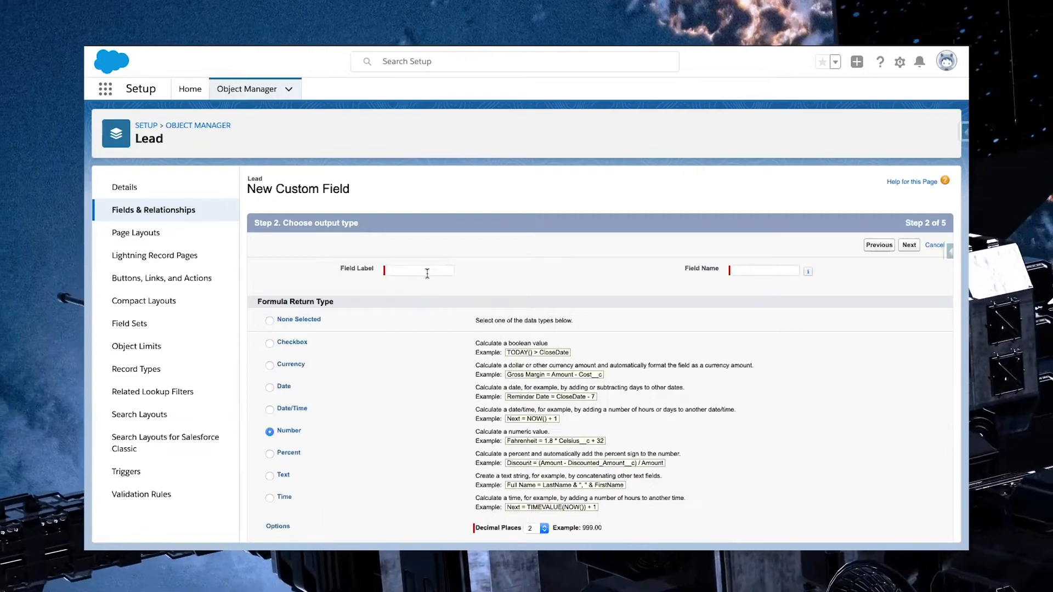
pyautogui.scroll(-1, 285, 482)
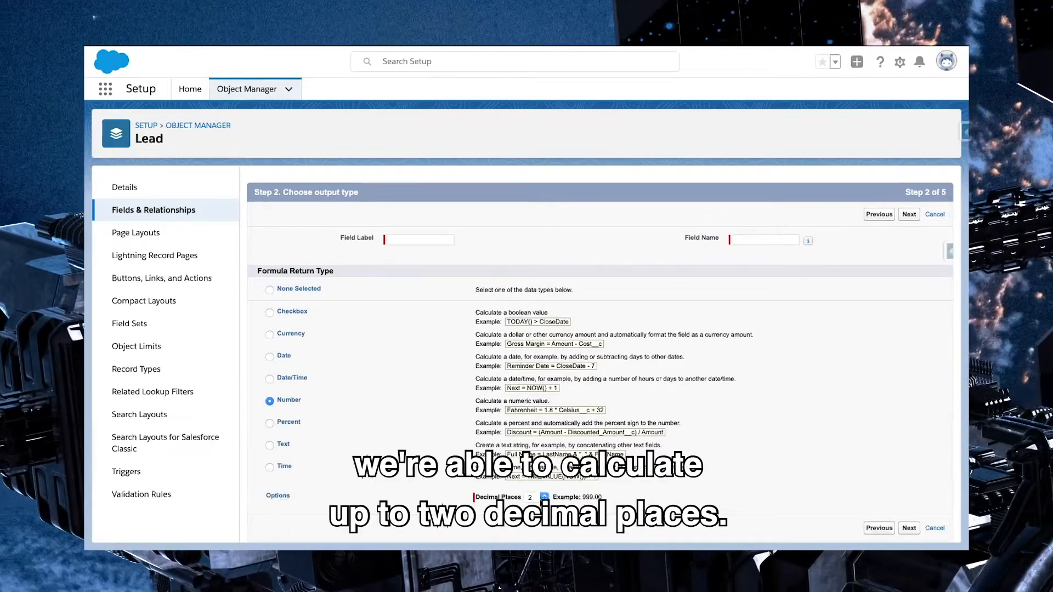
# Label the formula field "Minutes till Contact" and proceed to entering its formula
pyautogui.click(422, 240)
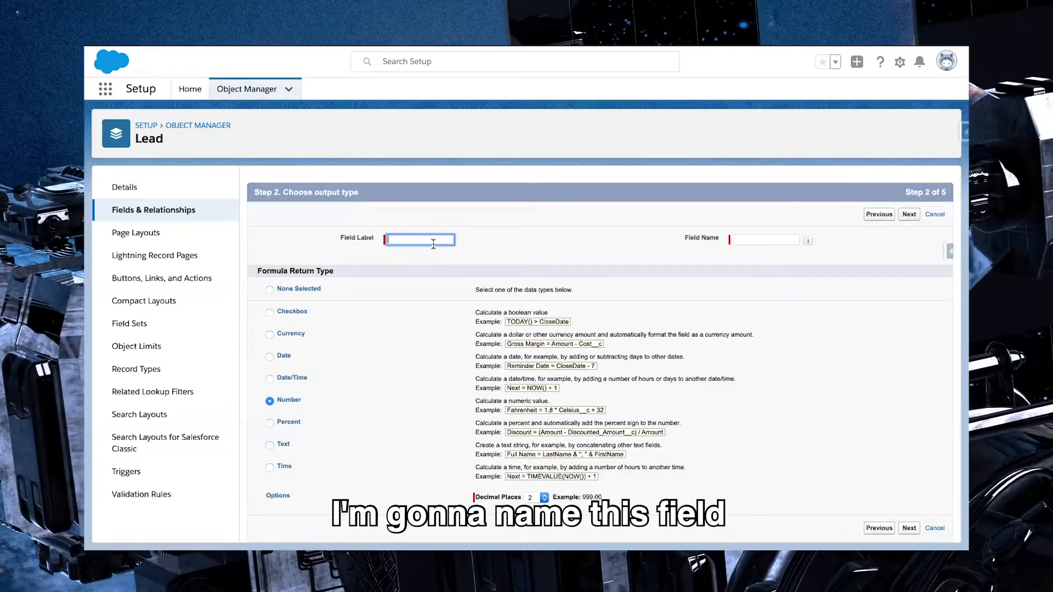
pyautogui.write('Minute')
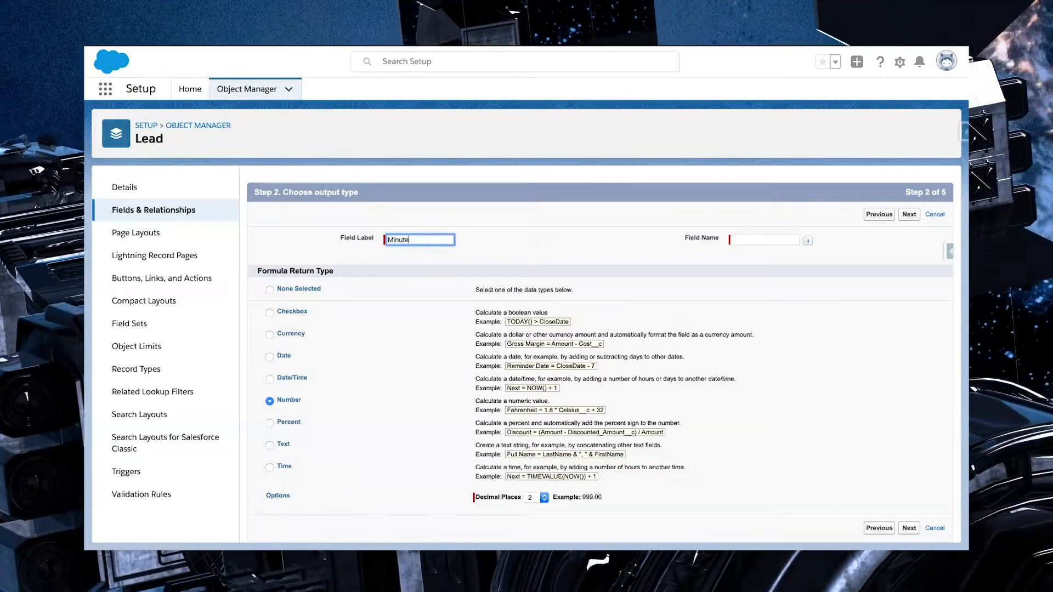
pyautogui.write('s till Contact')
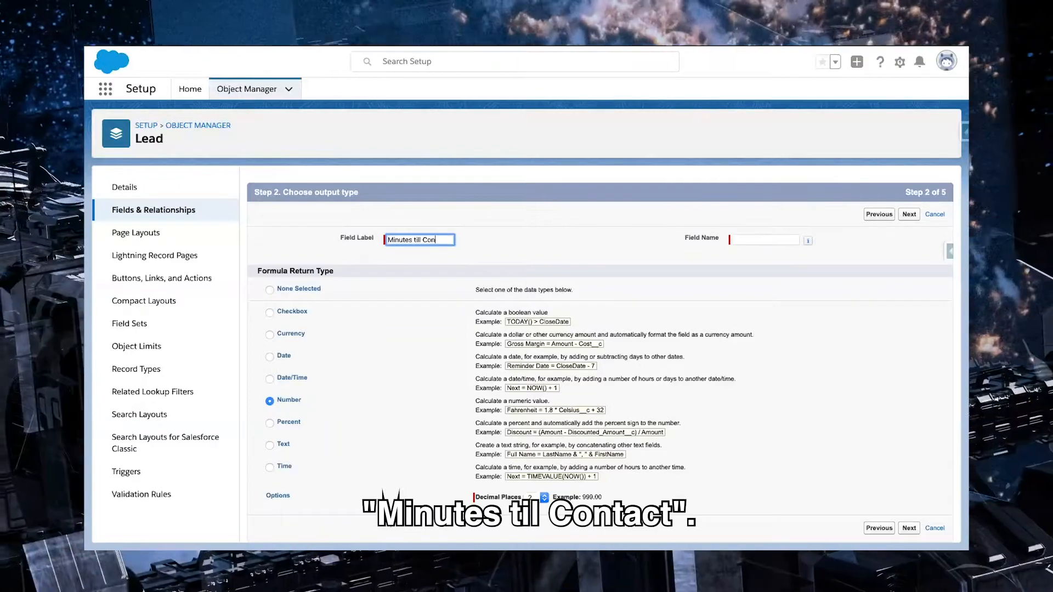
pyautogui.click(854, 256)
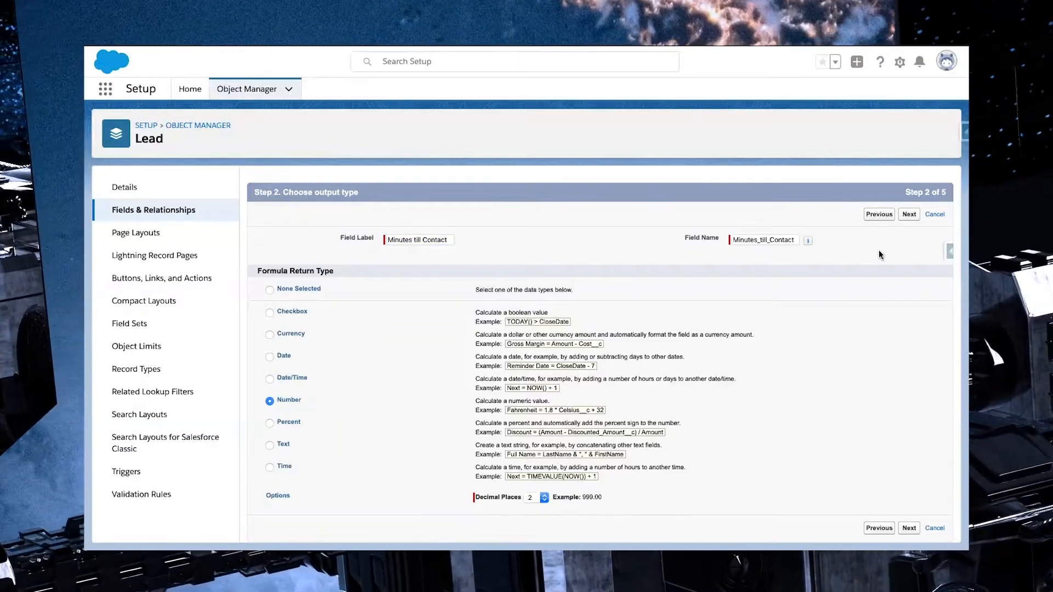
pyautogui.click(910, 215)
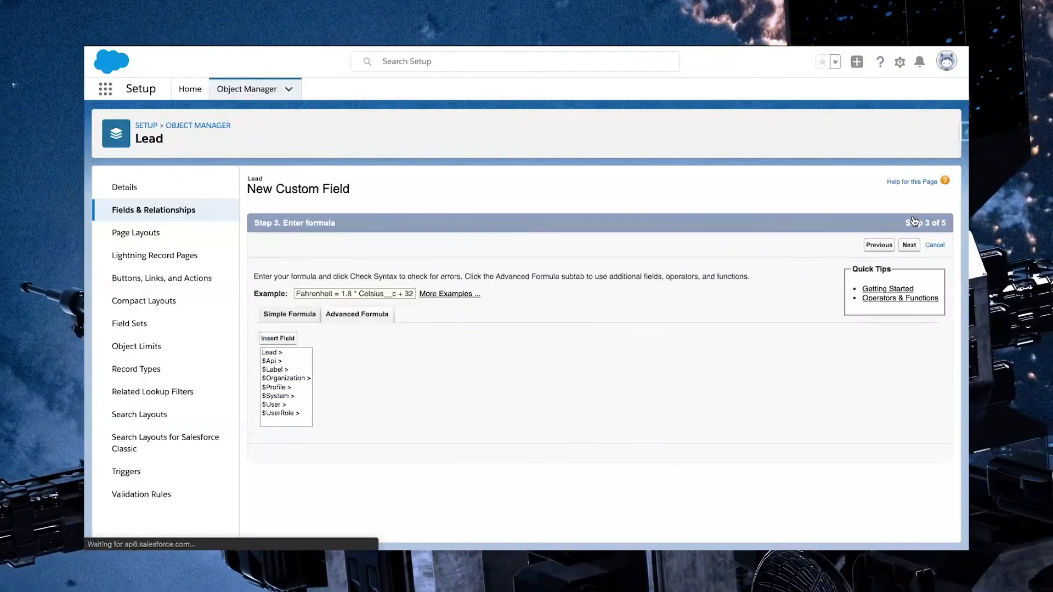
# Begin the advanced formula with a pair of brackets and insert the 1st Contact Attempt field inside them
pyautogui.click(390, 386)
pyautogui.scroll(-1, 390, 385)
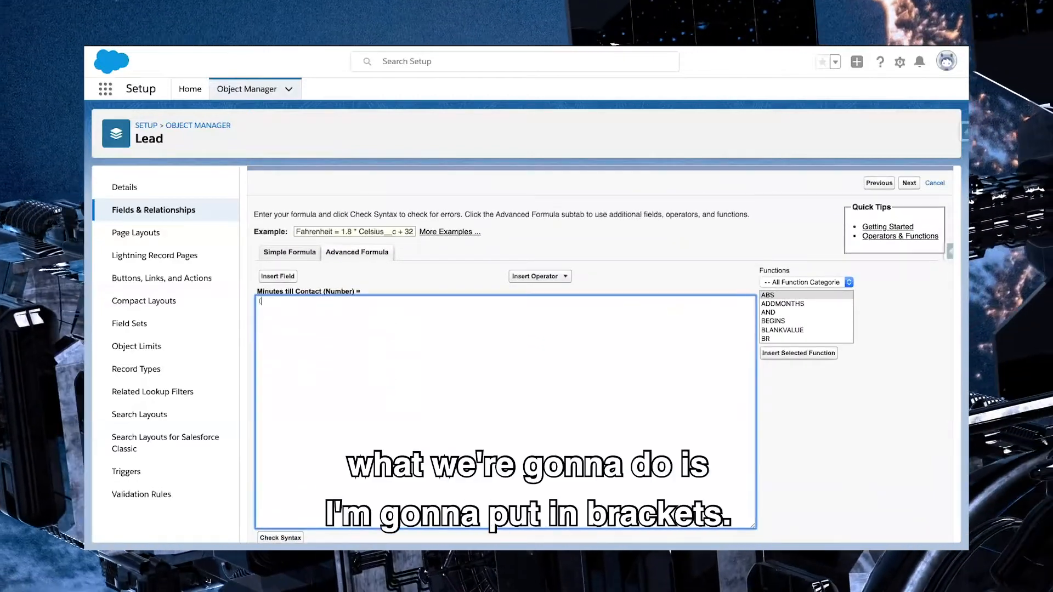
pyautogui.write('()')
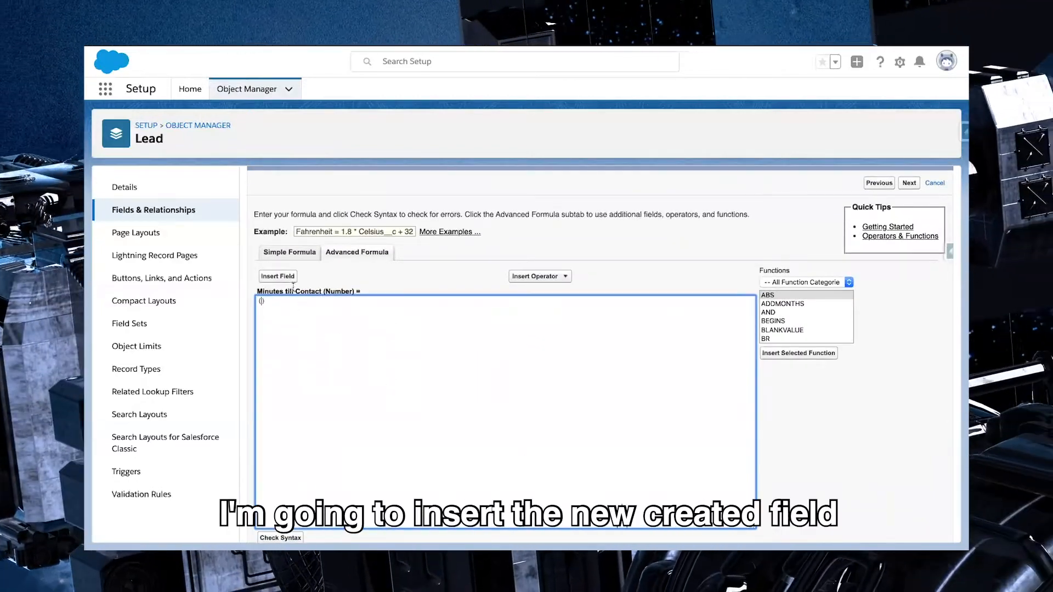
pyautogui.click(280, 276)
pyautogui.click(477, 310)
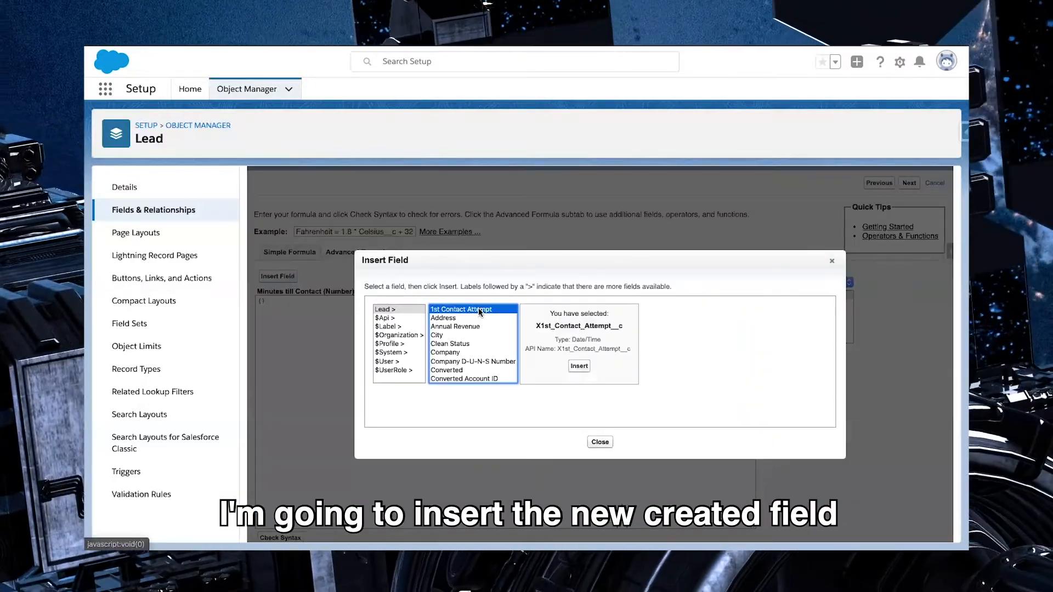
pyautogui.click(579, 367)
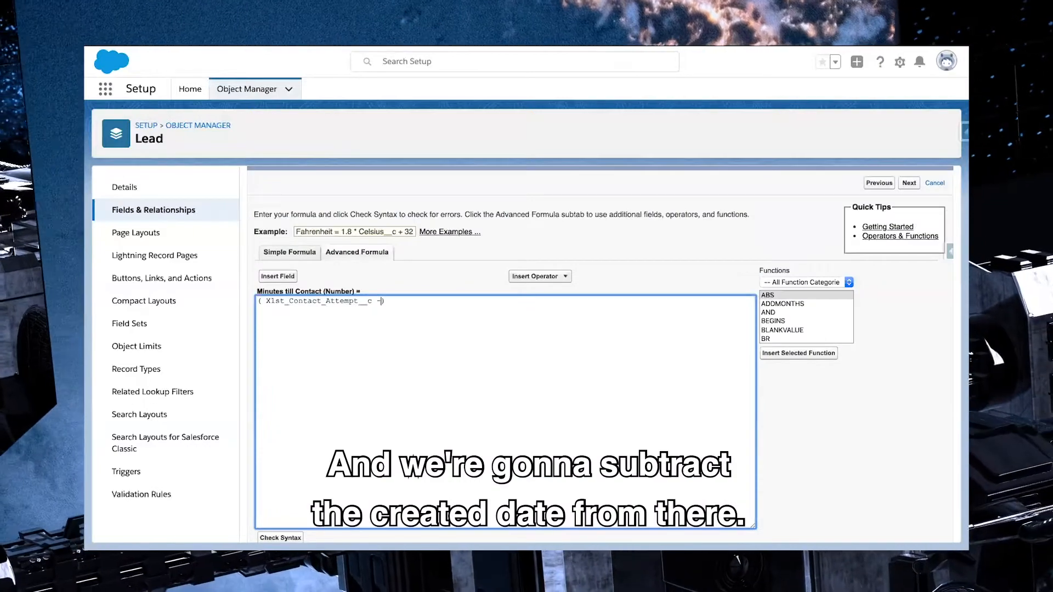
# Insert the Created Date field after the minus sign and multiply the bracketed difference by 24*60
pyautogui.click(288, 276)
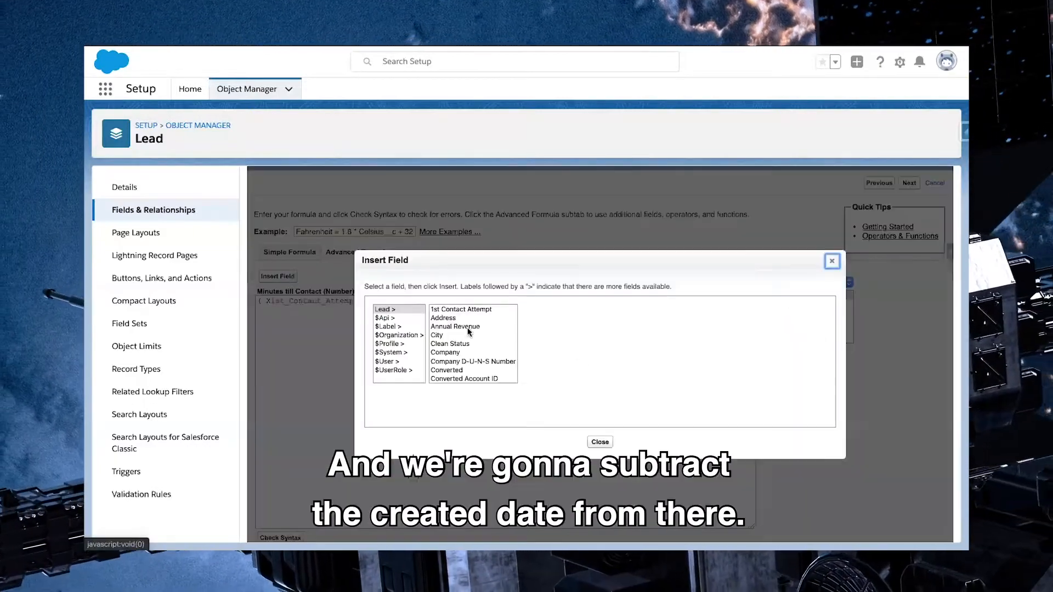
pyautogui.scroll(-3, 449, 348)
pyautogui.click(458, 358)
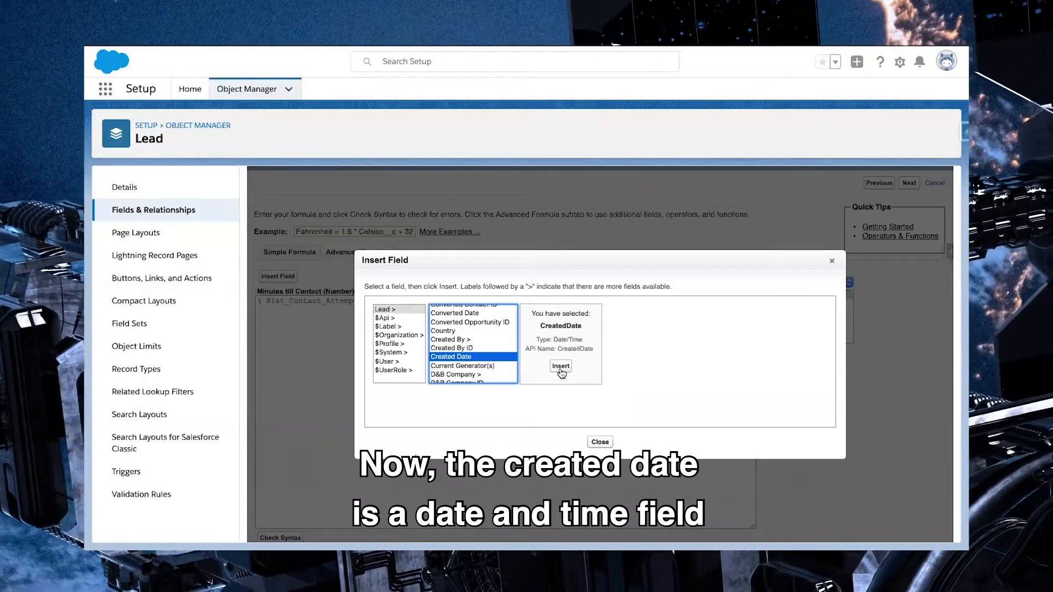
pyautogui.click(560, 367)
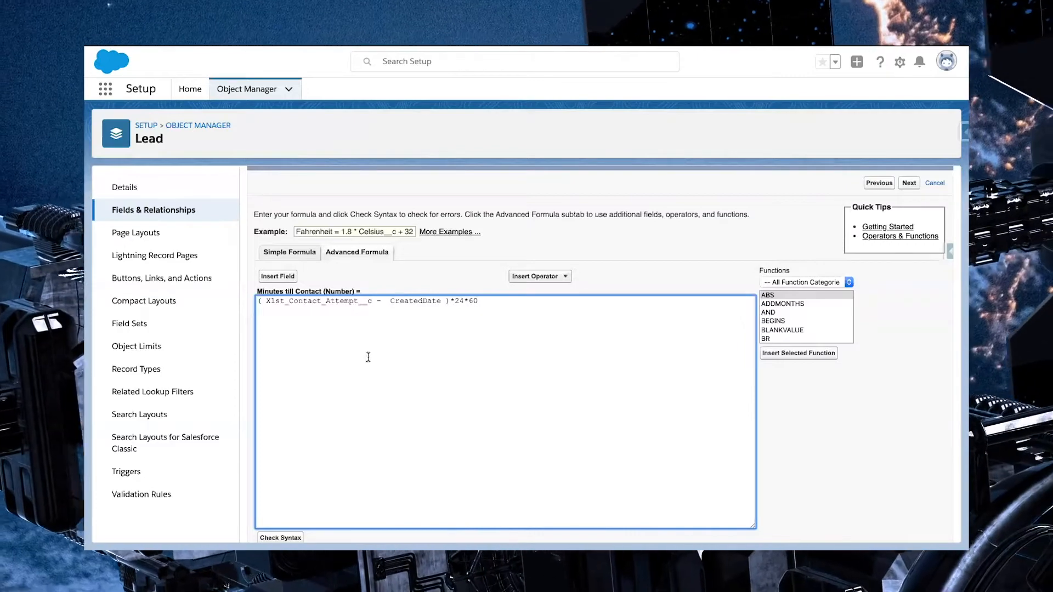
# Check the formula's syntax and save the field with visibility for all profiles
pyautogui.scroll(-2, 368, 357)
pyautogui.click(281, 449)
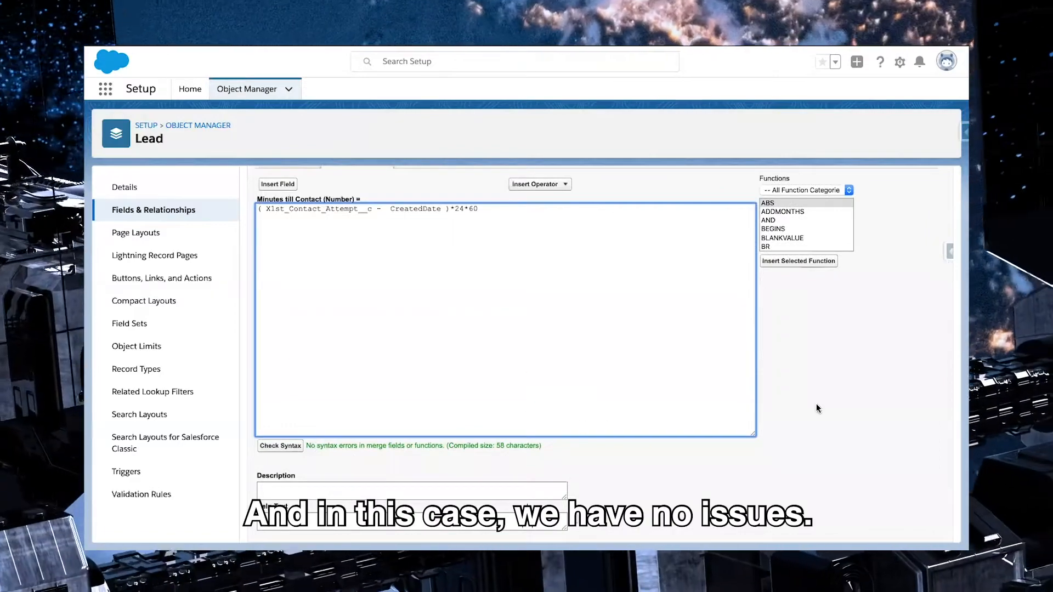
pyautogui.scroll(2, 909, 269)
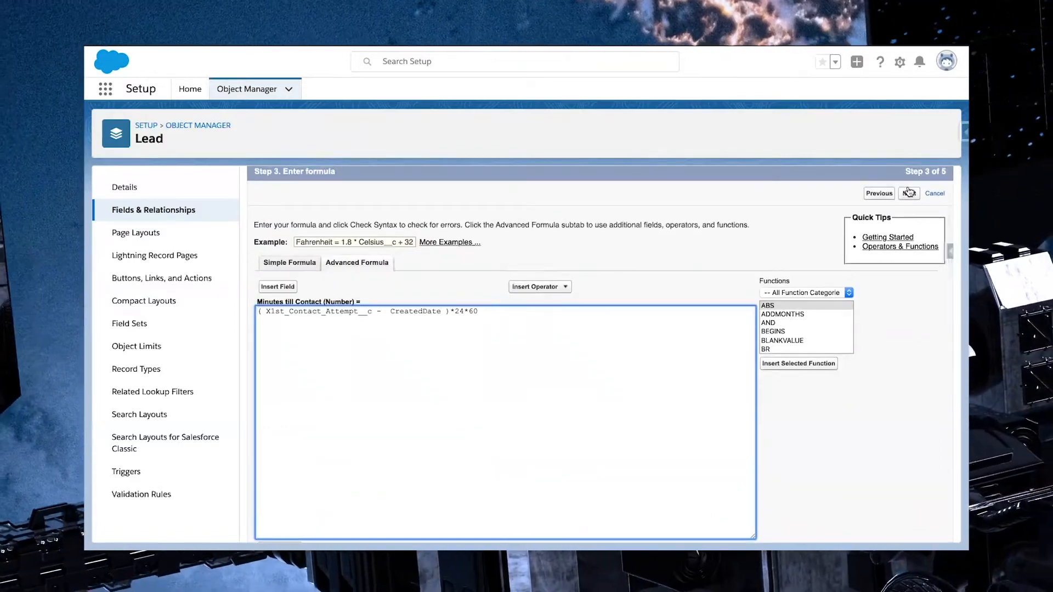
pyautogui.click(909, 194)
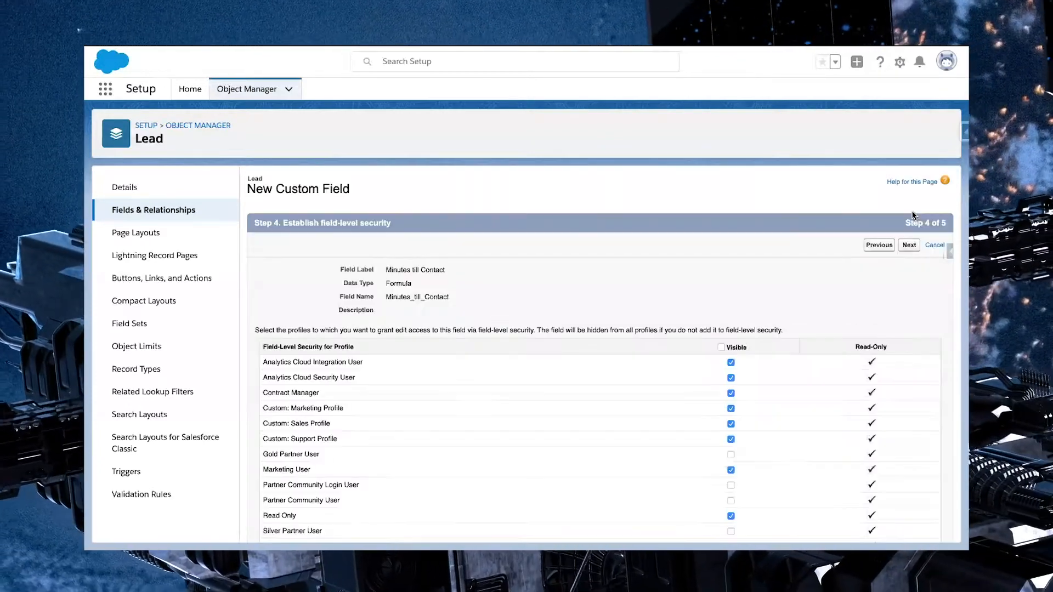
pyautogui.click(721, 347)
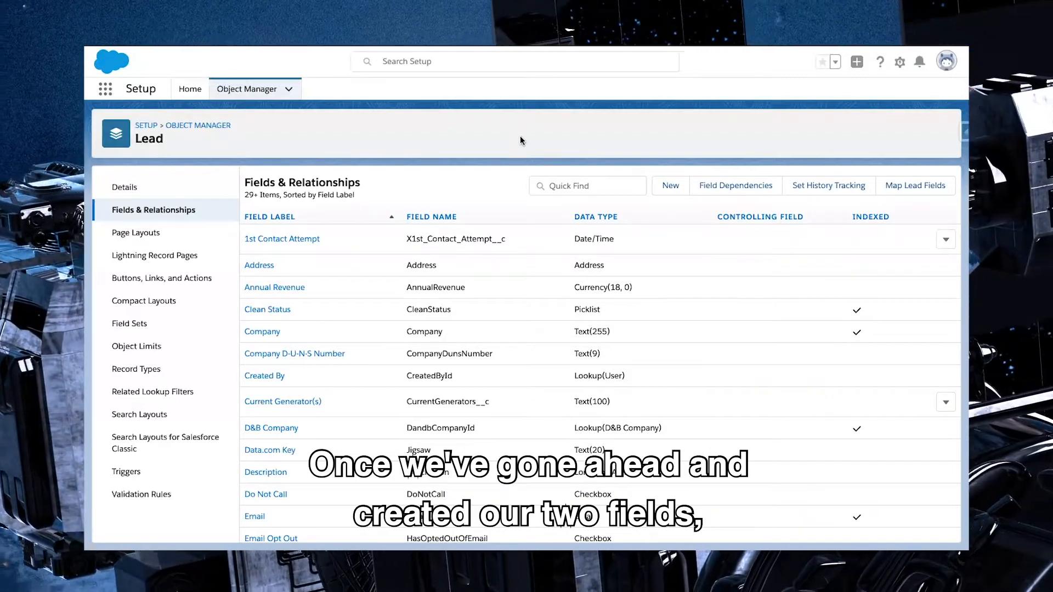
# Return to Setup Home, search the setup items for "process", and open Process Builder
pyautogui.click(191, 92)
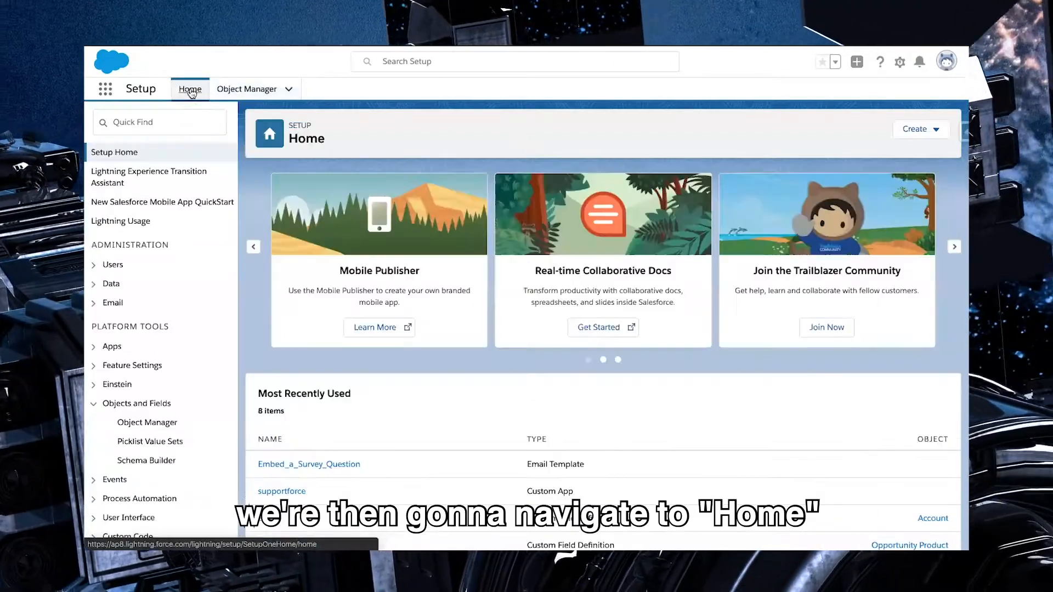
pyautogui.click(204, 121)
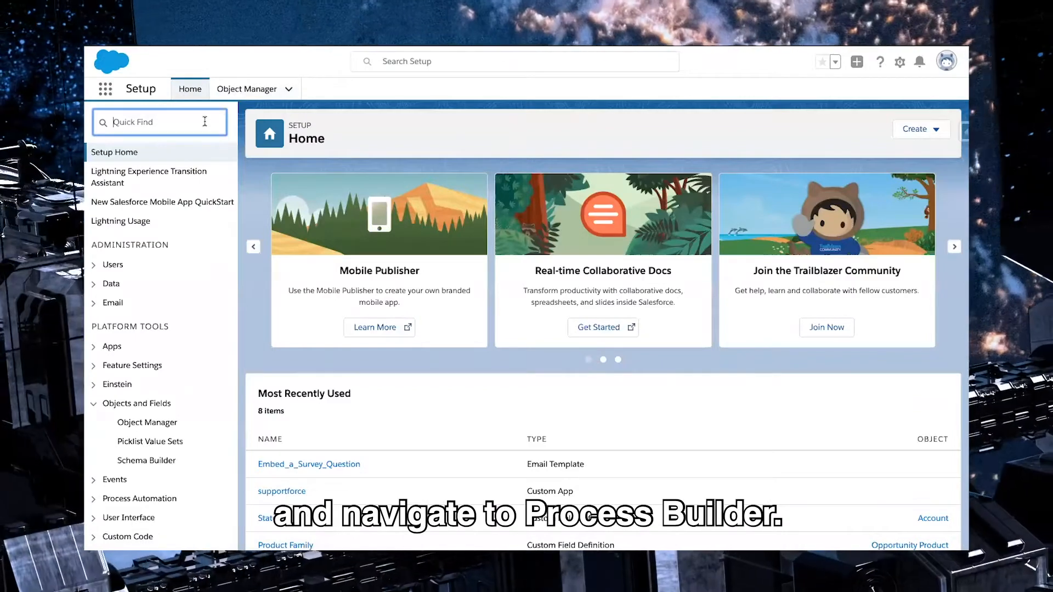
pyautogui.write('process')
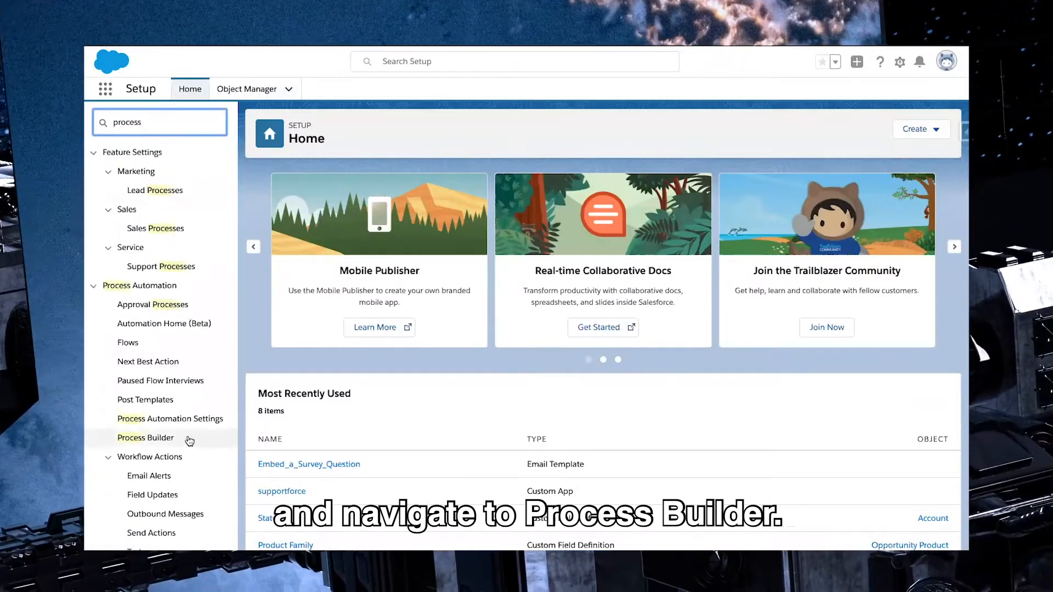
pyautogui.click(154, 445)
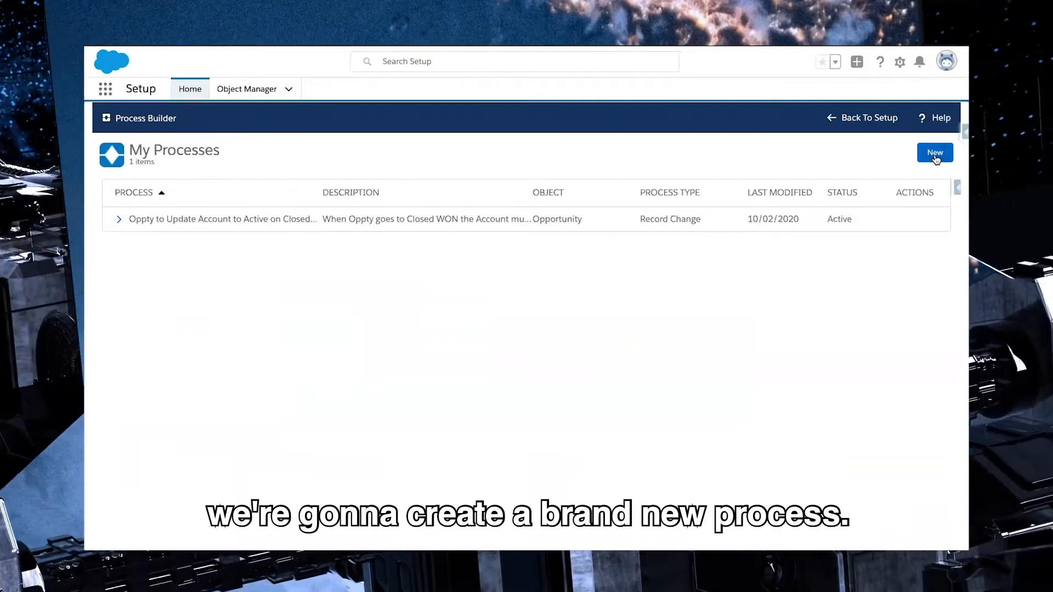
# Create a new process and name it "Status update 1st Contact"
pyautogui.click(935, 153)
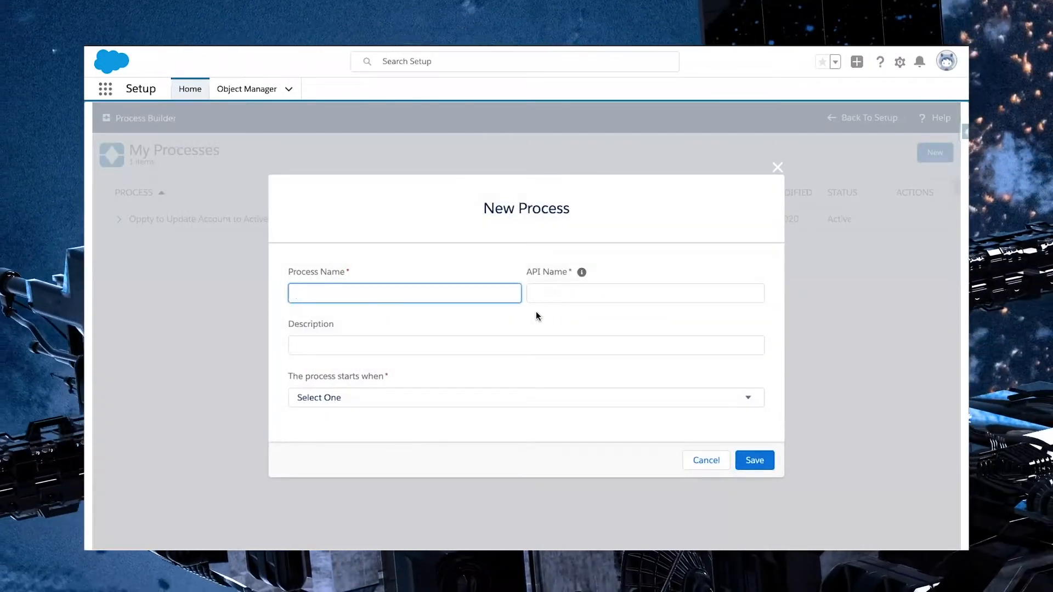
pyautogui.write('Statu')
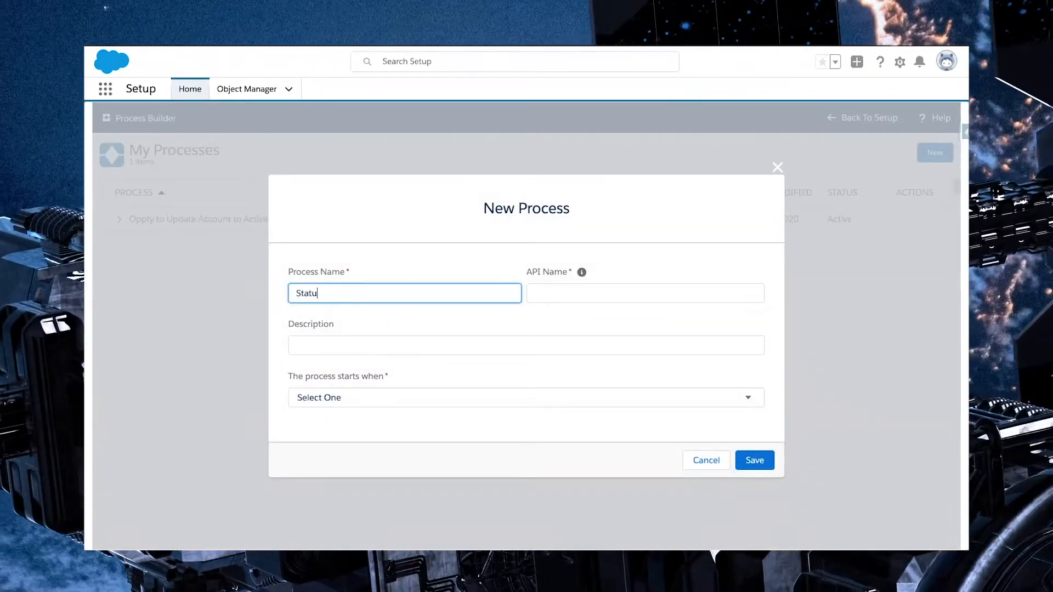
pyautogui.write('s update')
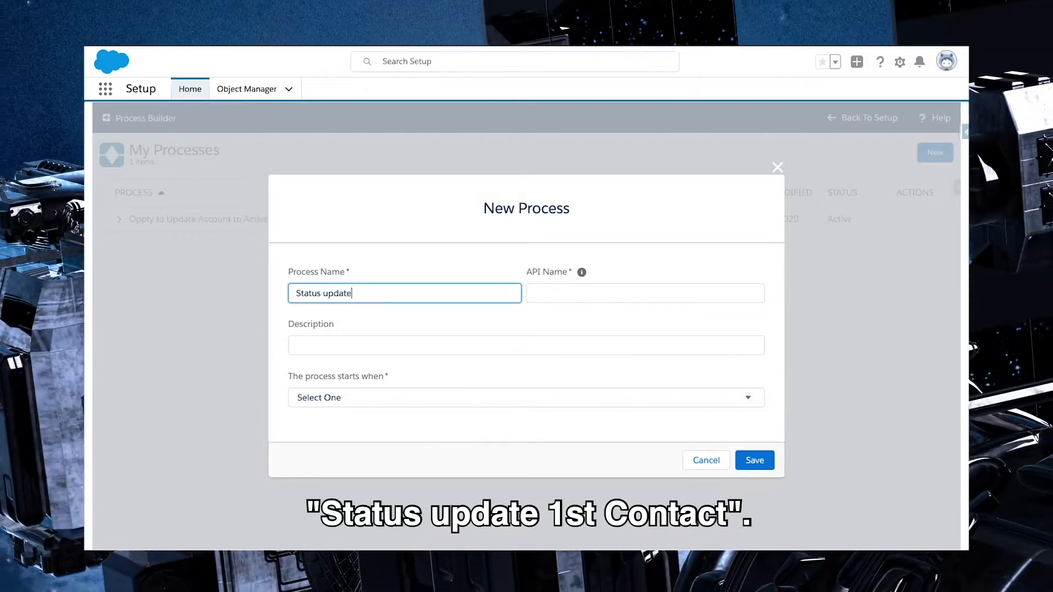
pyautogui.write(' 1st Contact')
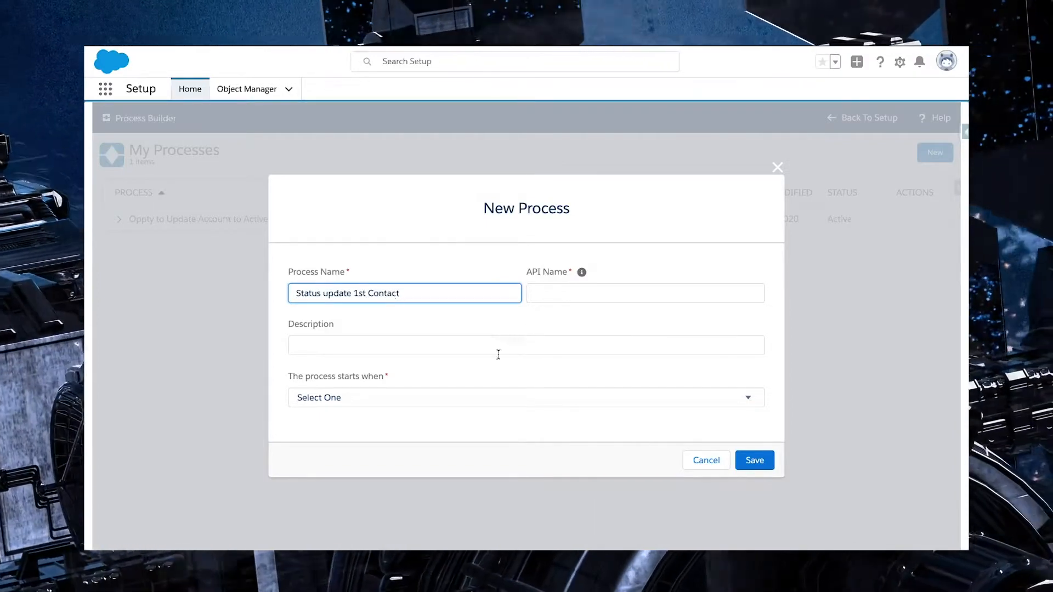
# Describe the process as "Used to stamp date/time when status is updated to Working - Contacted"
pyautogui.click(454, 346)
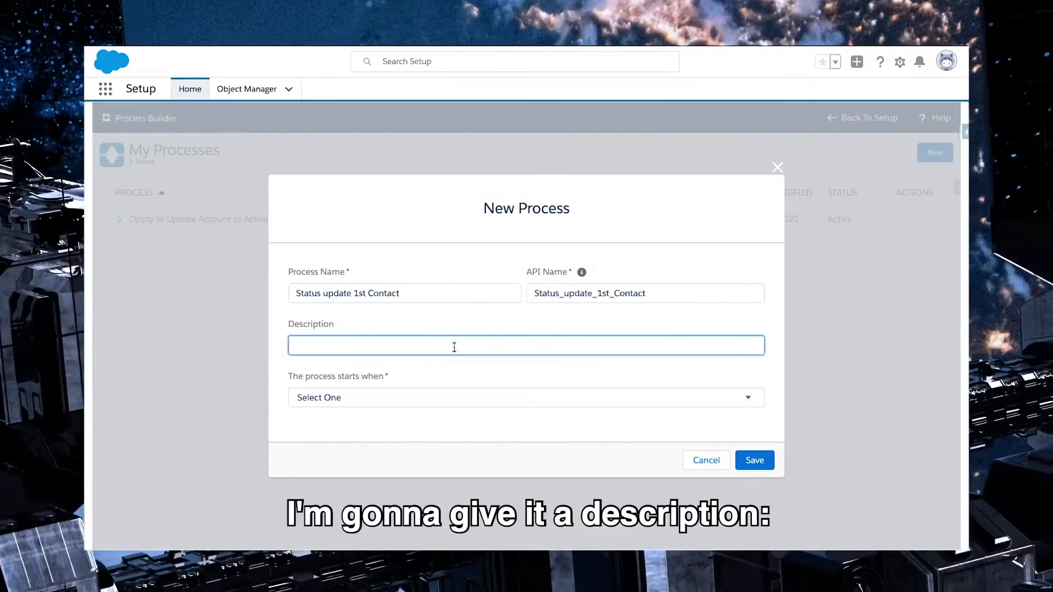
pyautogui.write('Used to stamp date/t')
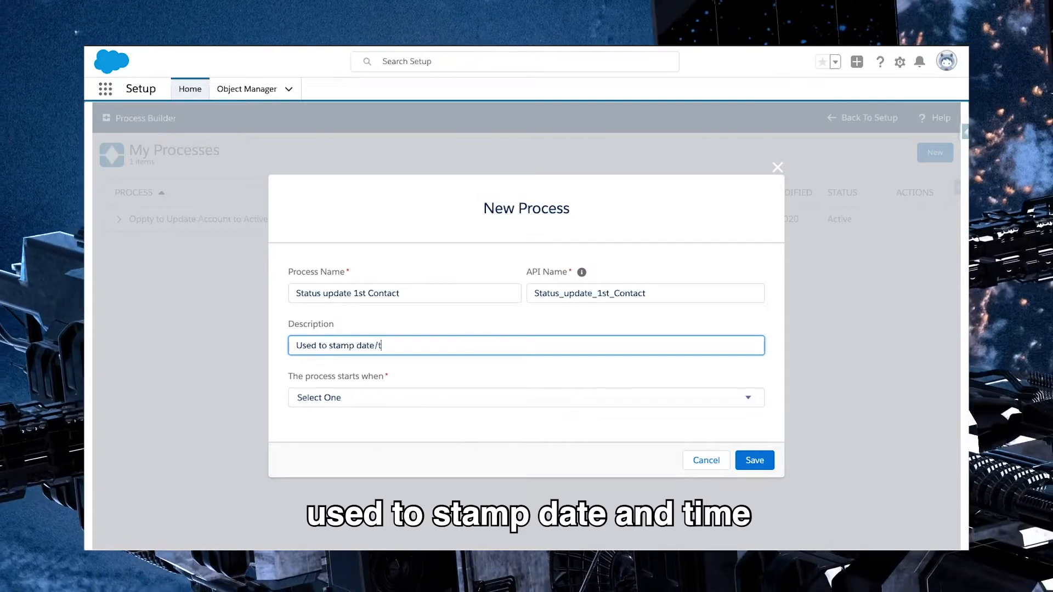
pyautogui.write('ime when')
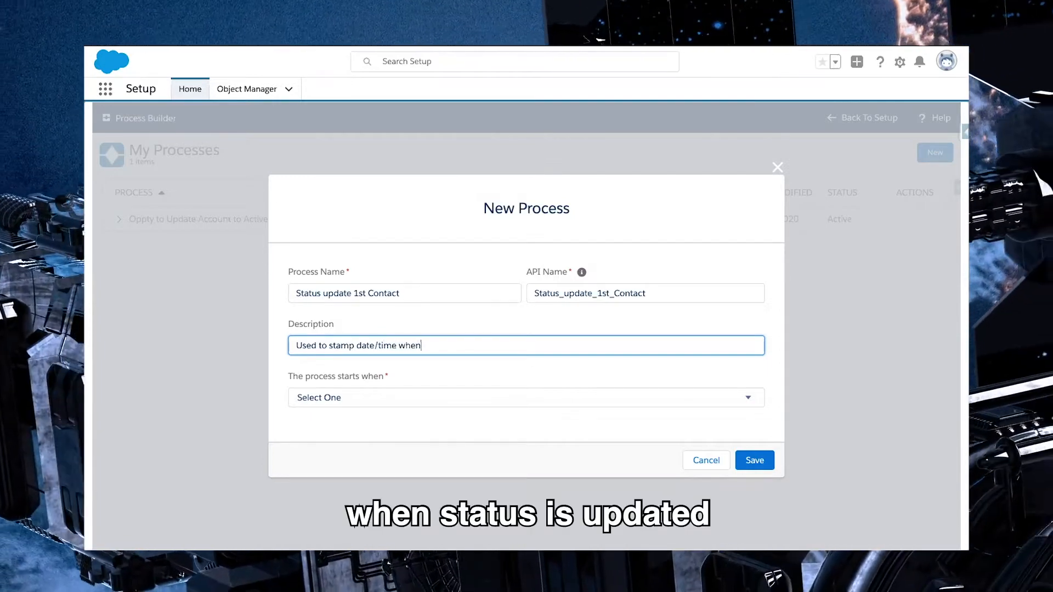
pyautogui.write(' status is updated to ')
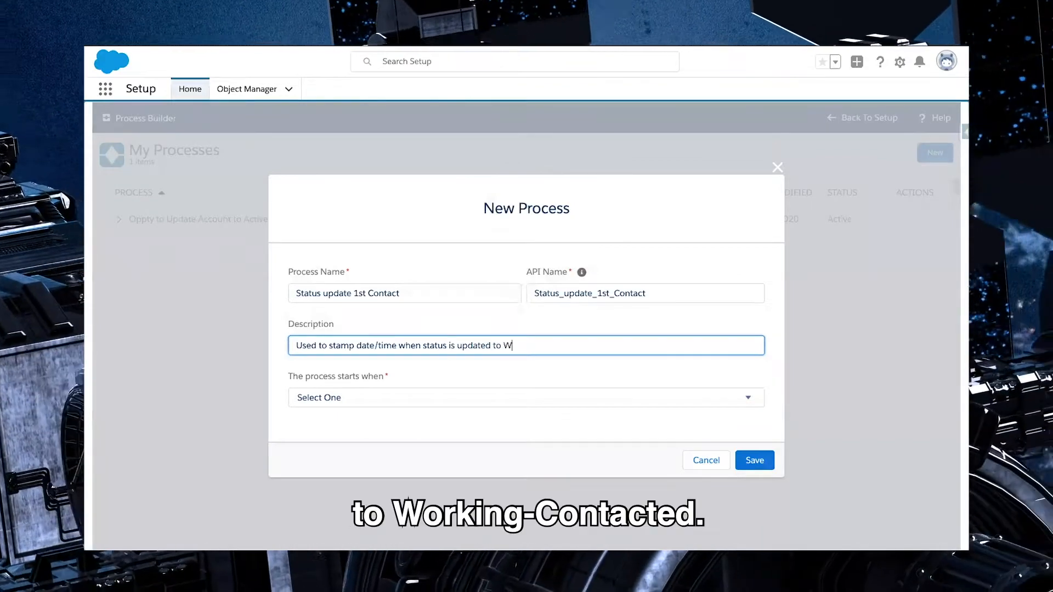
pyautogui.write('Working - Contacted')
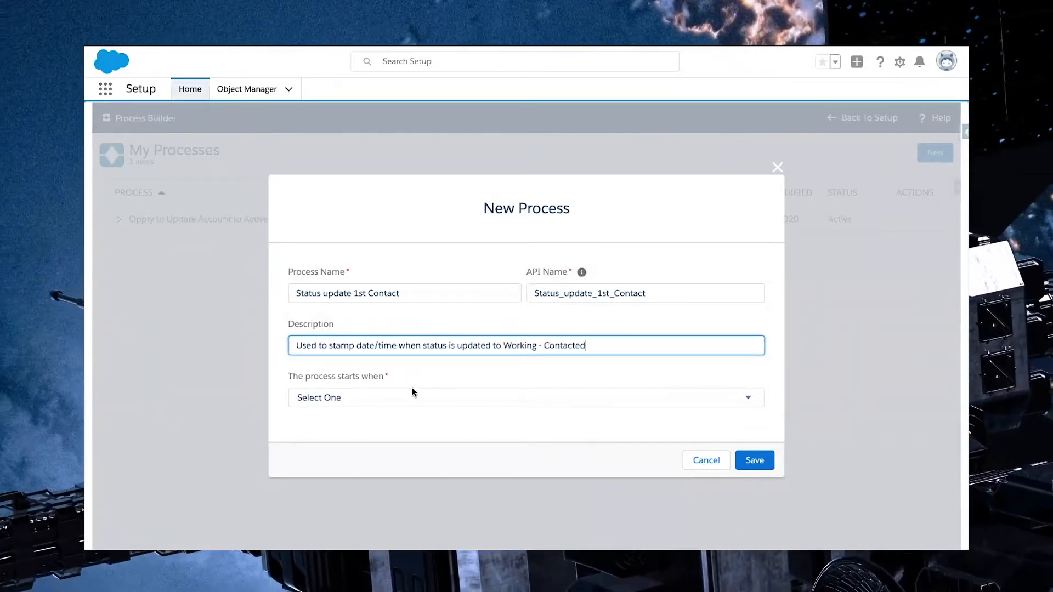
# Set the process to start when a record changes and save its properties
pyautogui.click(407, 397)
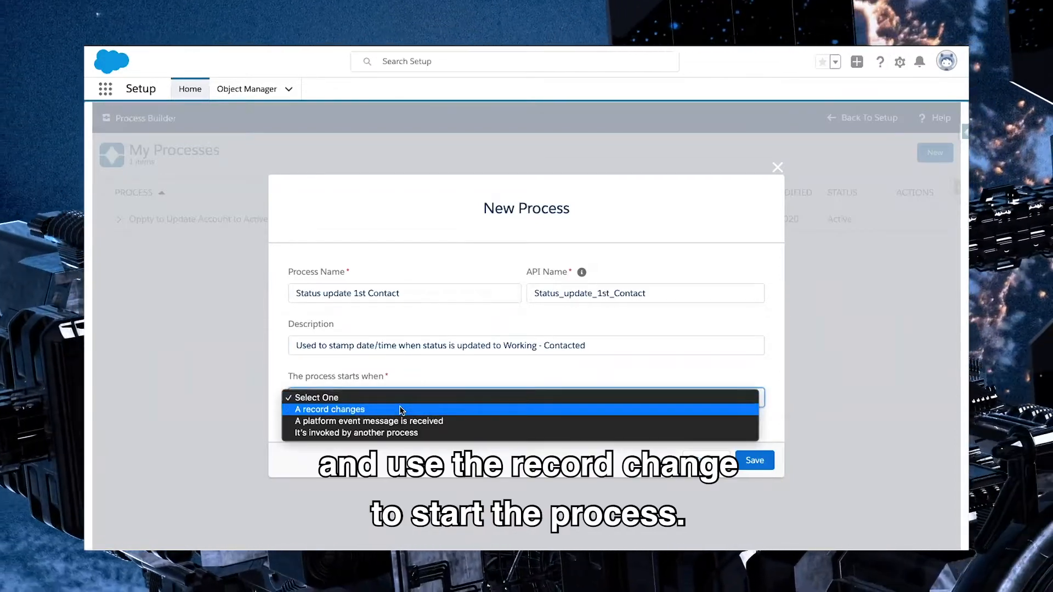
pyautogui.click(402, 410)
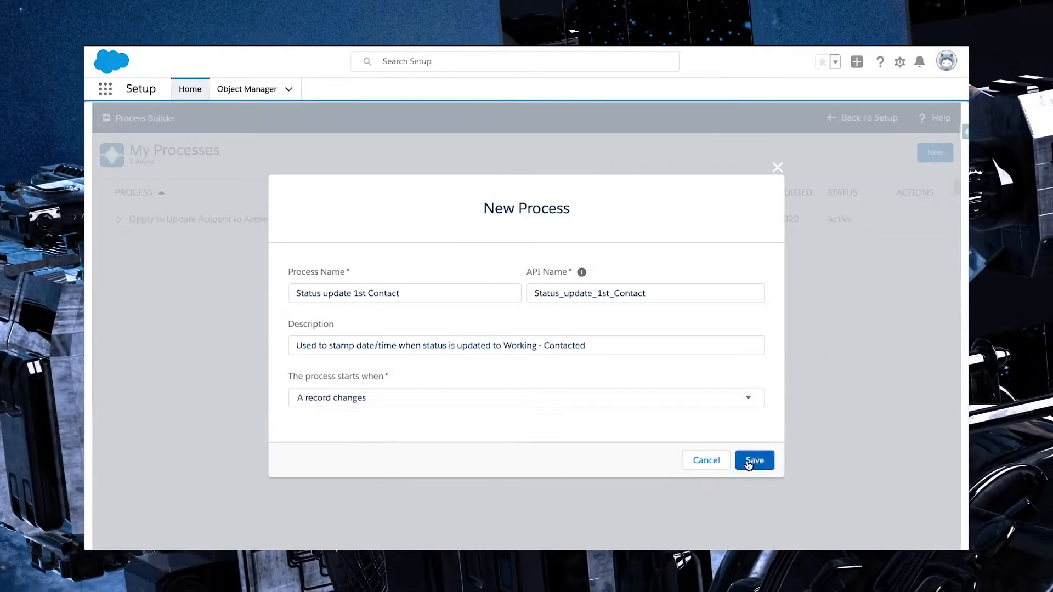
pyautogui.click(748, 461)
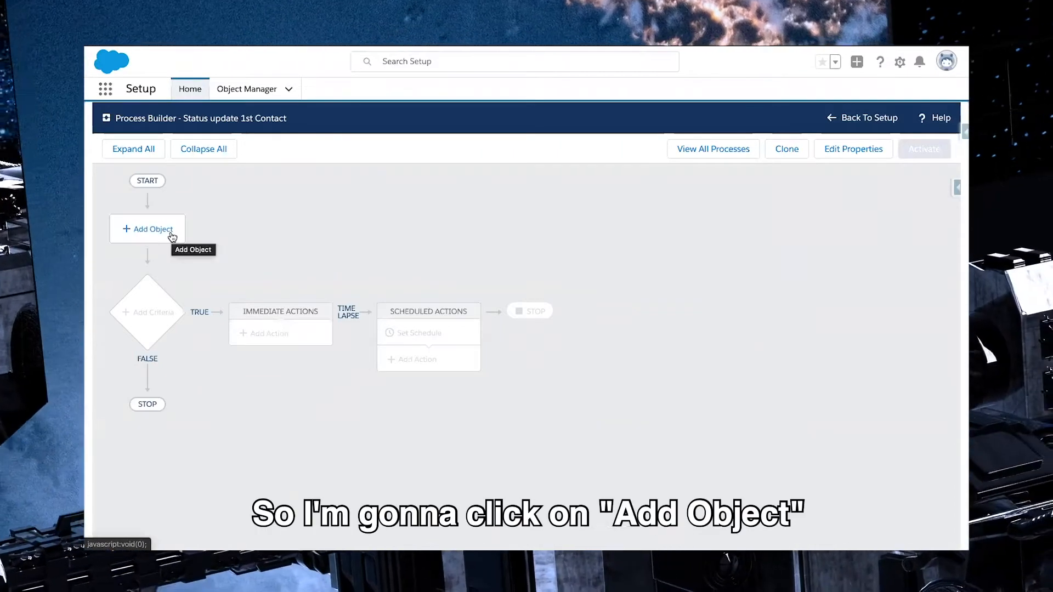
# Add Lead as the process object, start the process when a record is created or edited, and save
pyautogui.click(172, 237)
pyautogui.click(629, 235)
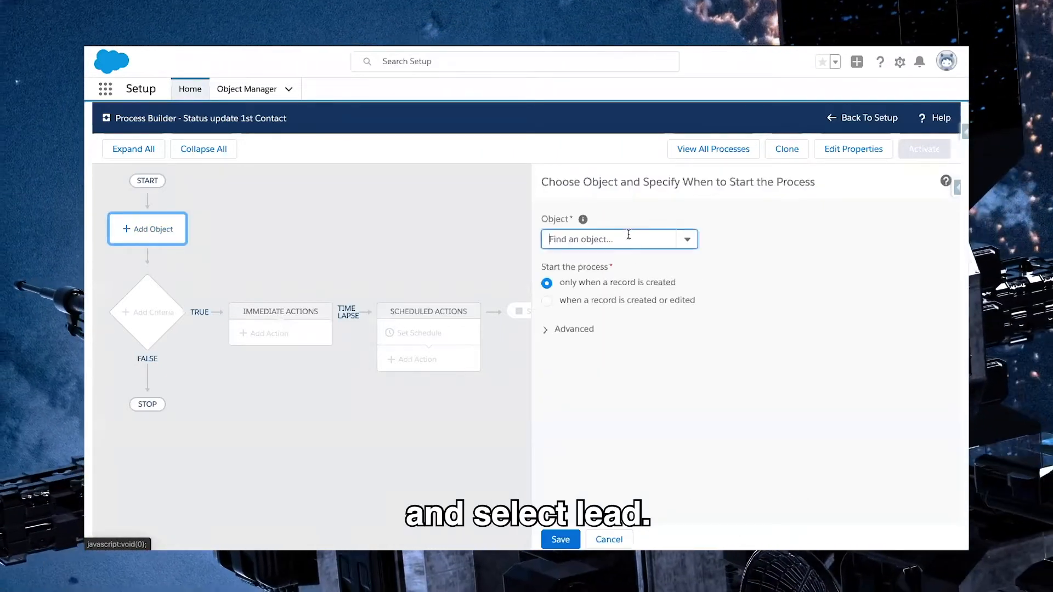
pyautogui.write('lead')
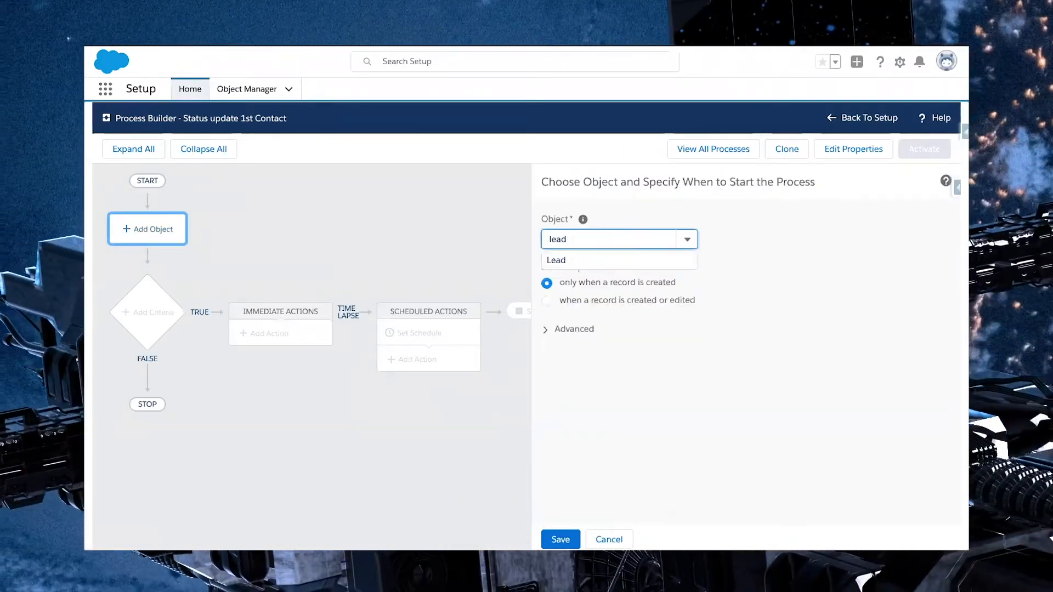
pyautogui.click(577, 260)
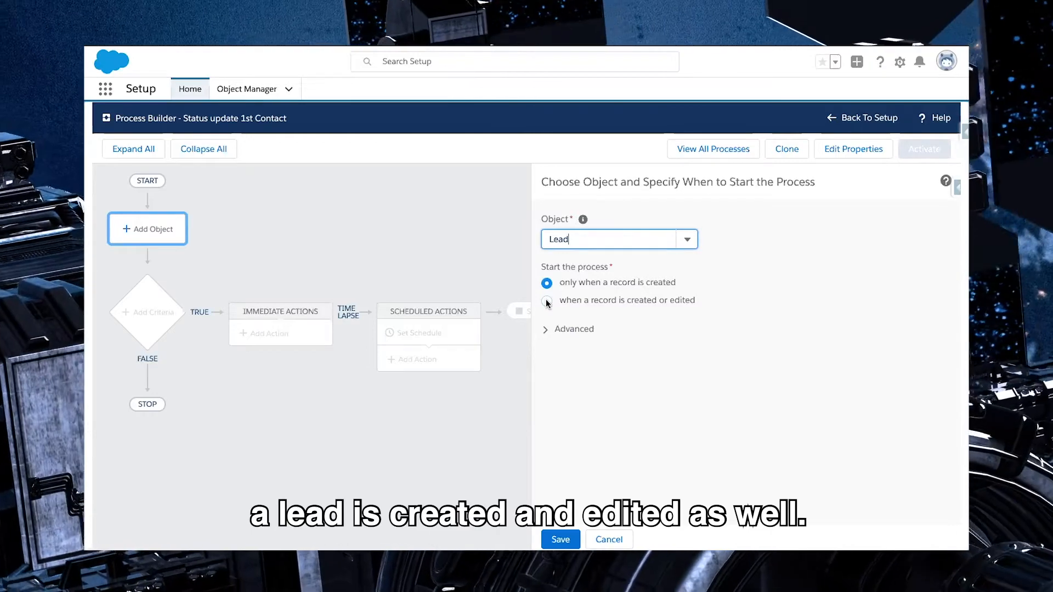
pyautogui.click(546, 301)
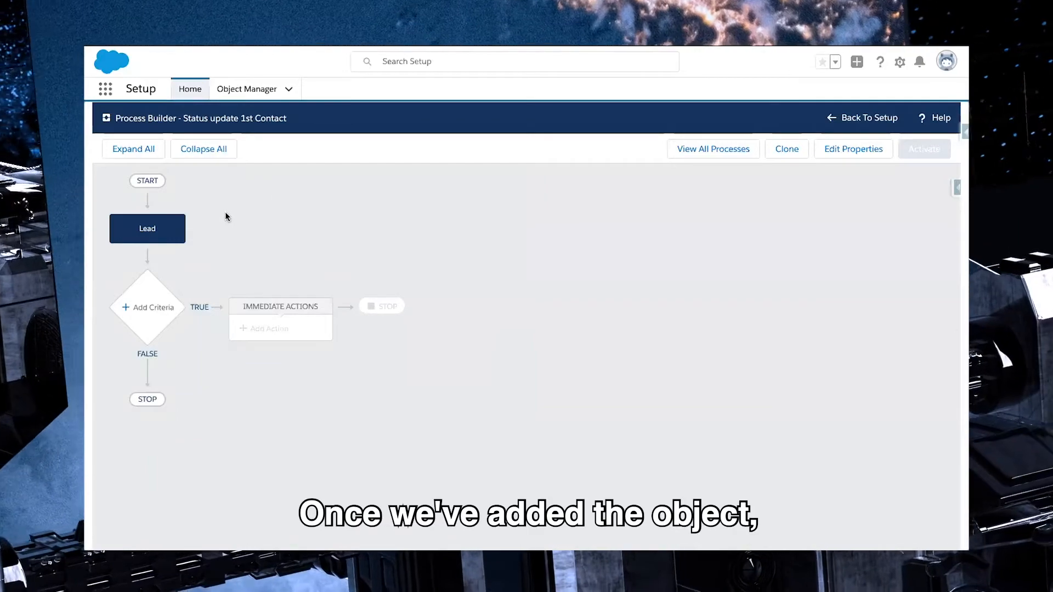
# Add a criteria node to the process and name it "Status is Updated"
pyautogui.click(156, 318)
pyautogui.click(531, 242)
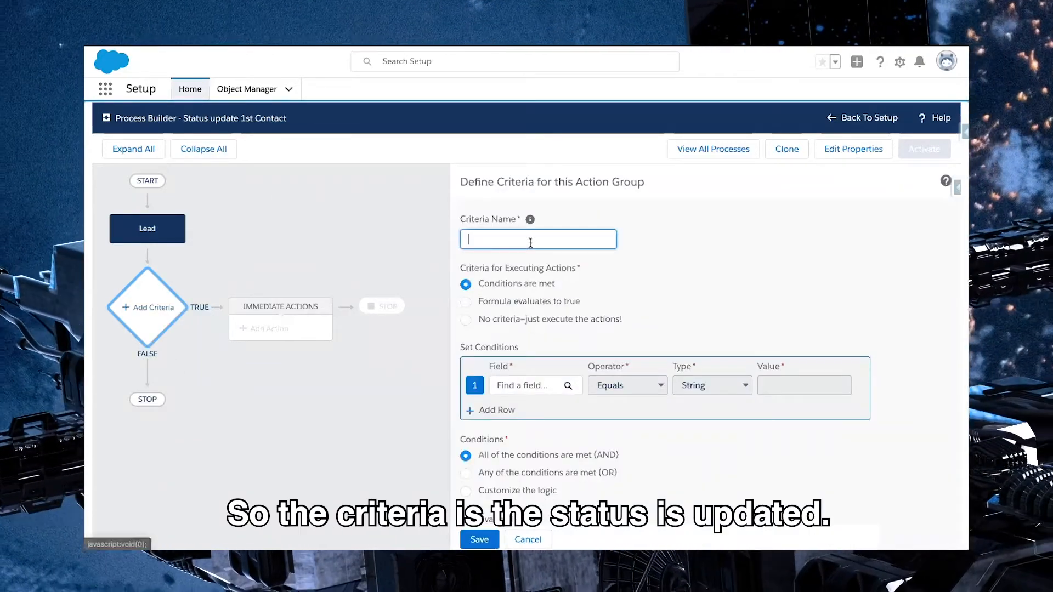
pyautogui.write('Status is U')
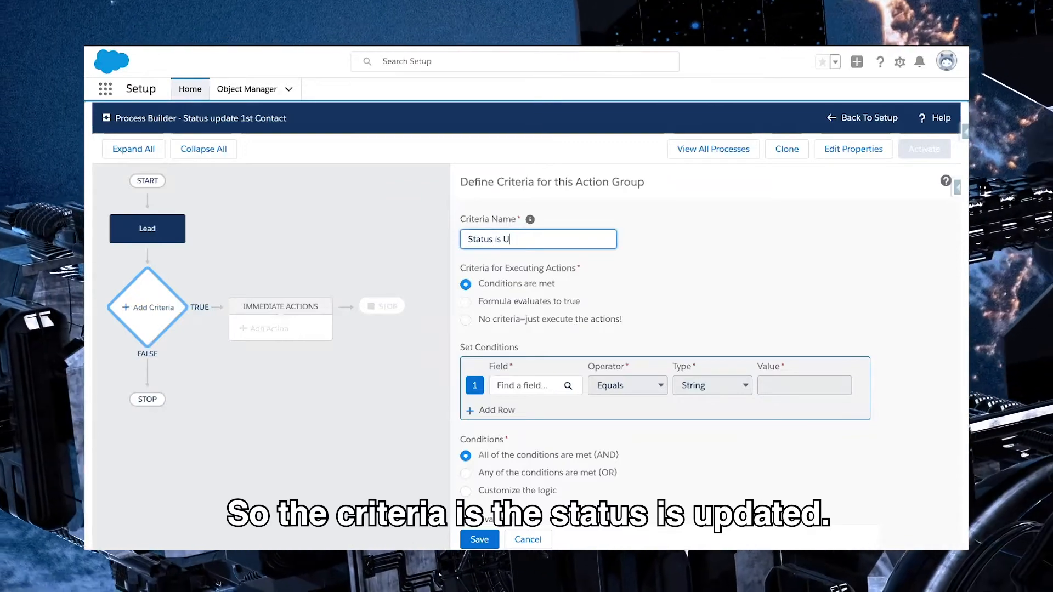
pyautogui.write('pdated')
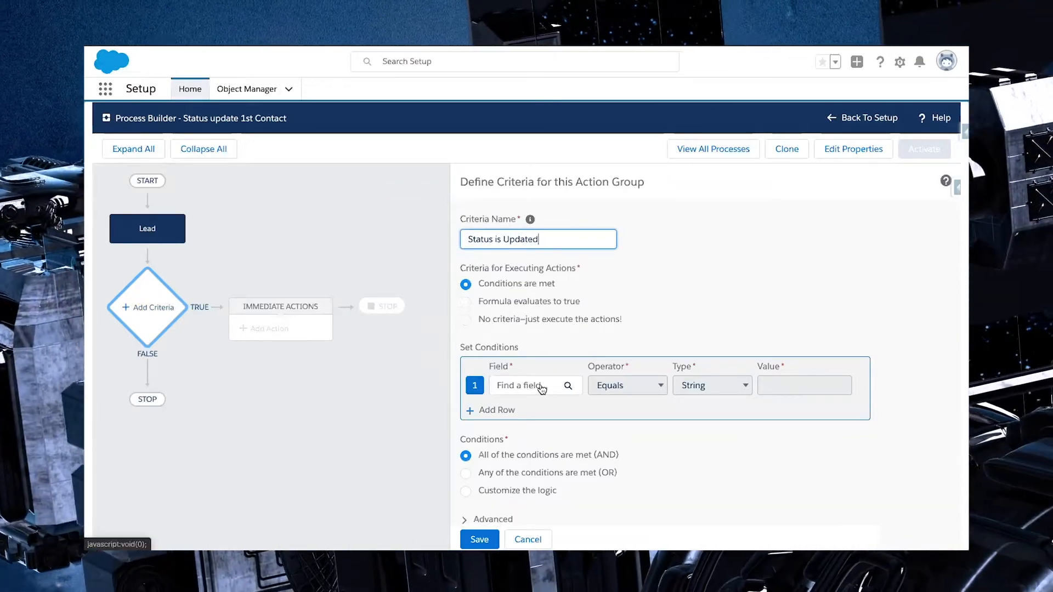
# Set the first condition so that the Lead's Status field equals the picklist value Working - Contacted
pyautogui.click(540, 385)
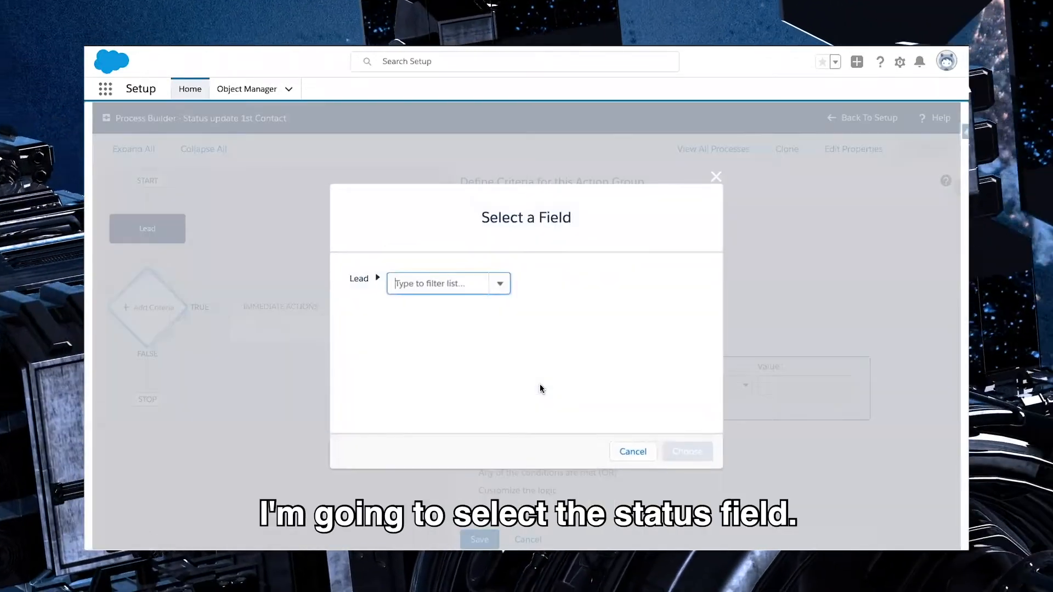
pyautogui.write('sta')
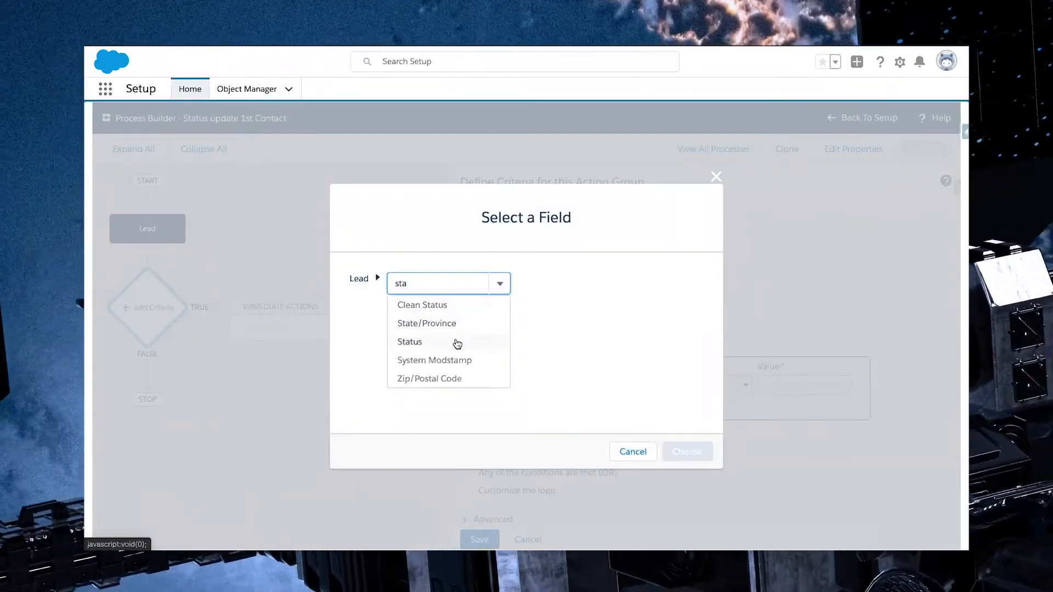
pyautogui.click(456, 342)
pyautogui.click(680, 451)
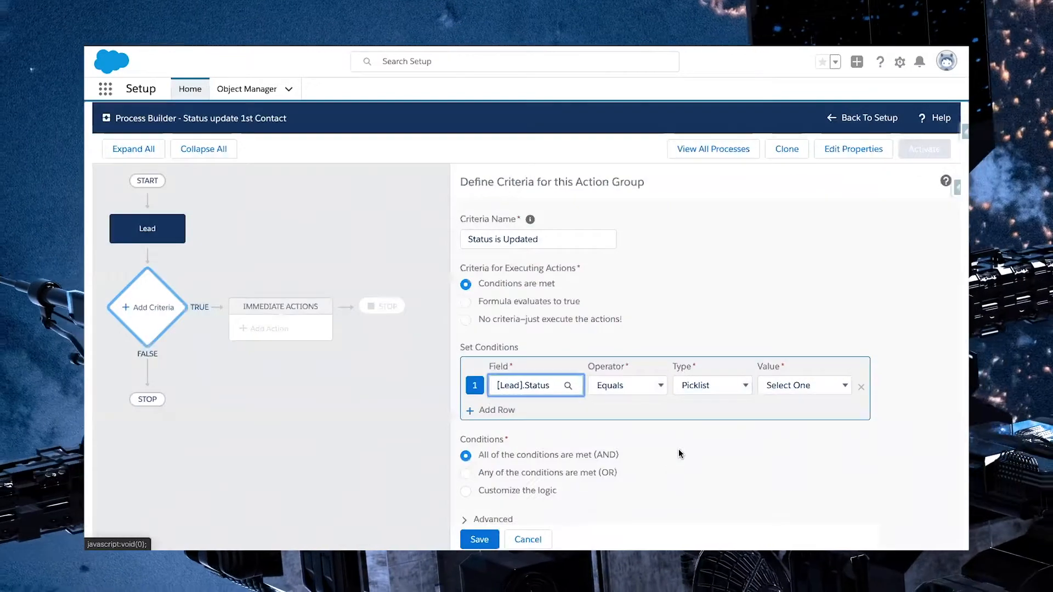
pyautogui.click(791, 385)
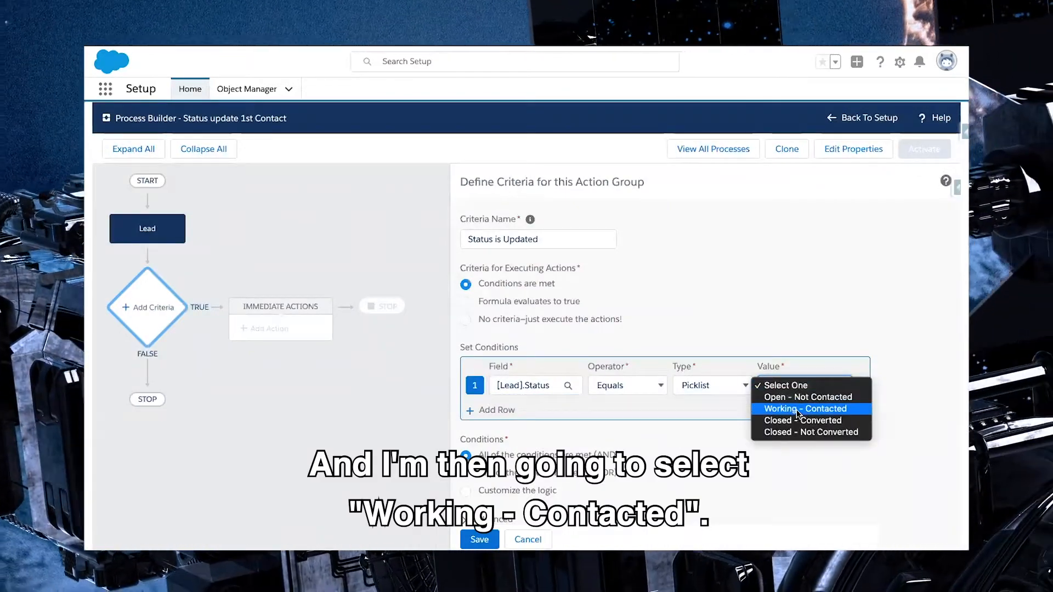
pyautogui.click(797, 410)
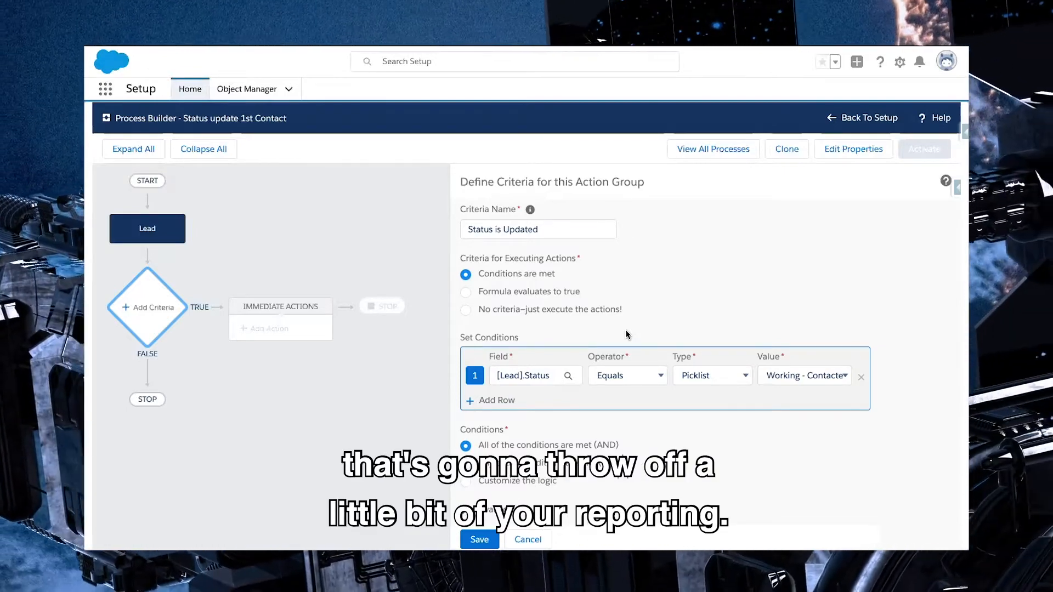
# Add a second condition that the Lead's Status field Is changed equals True, and save the criteria
pyautogui.click(497, 400)
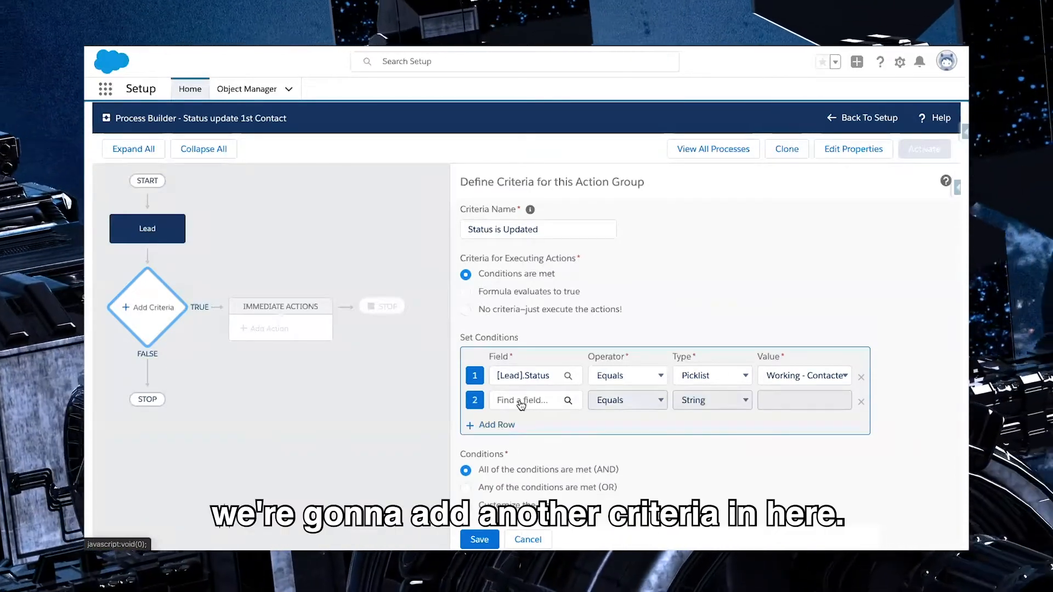
pyautogui.click(520, 401)
pyautogui.write('s')
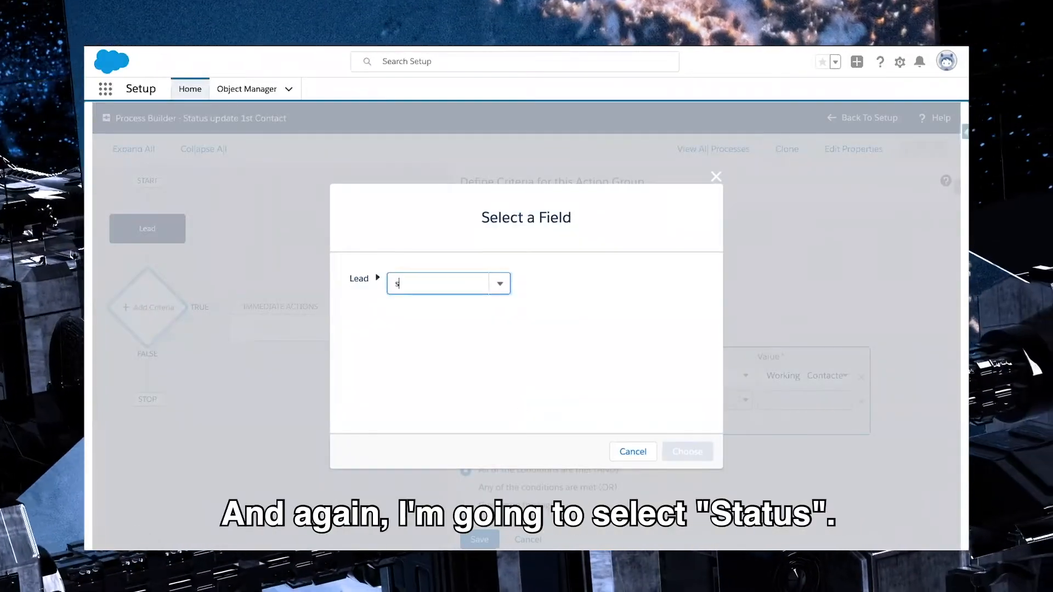
pyautogui.write('ta')
pyautogui.click(438, 343)
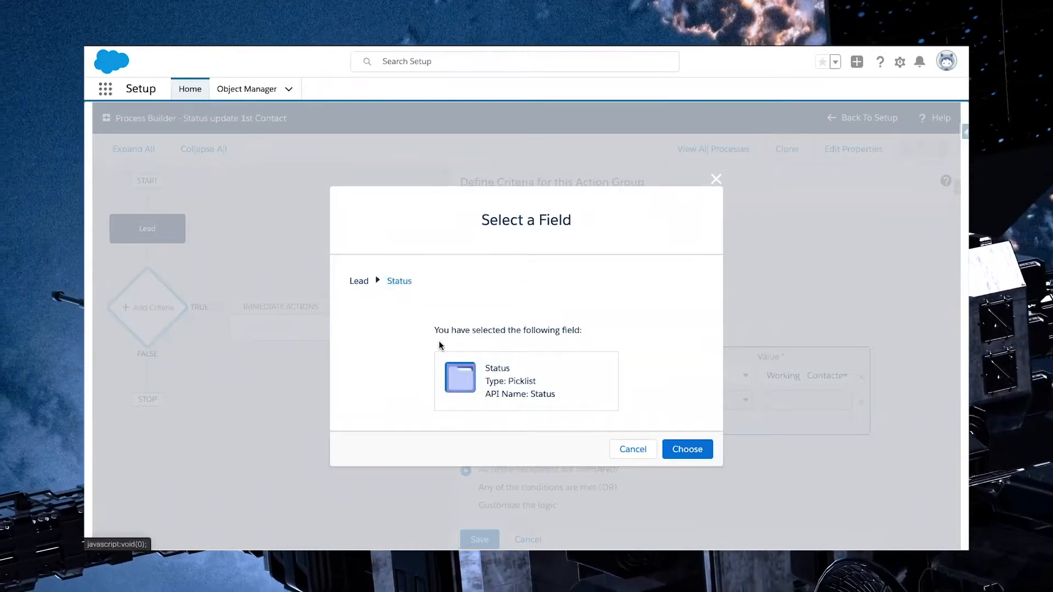
pyautogui.click(681, 448)
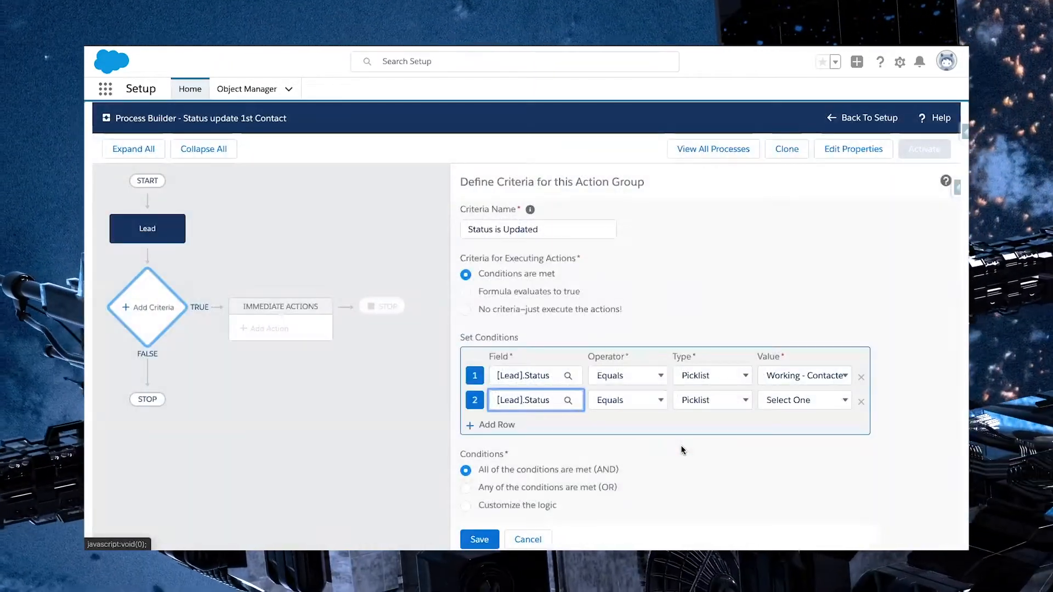
pyautogui.click(632, 410)
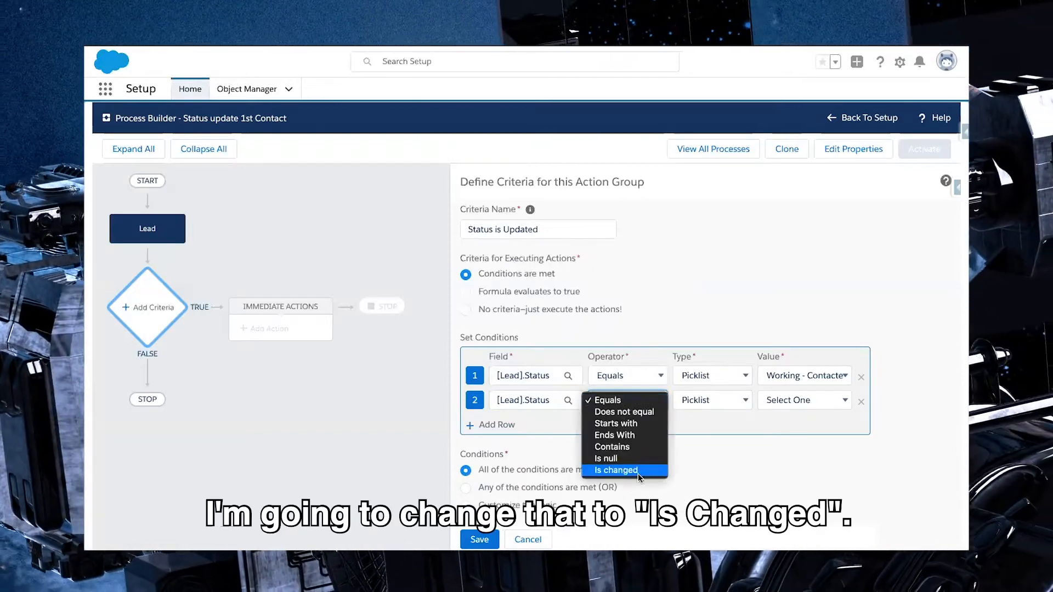
pyautogui.click(643, 472)
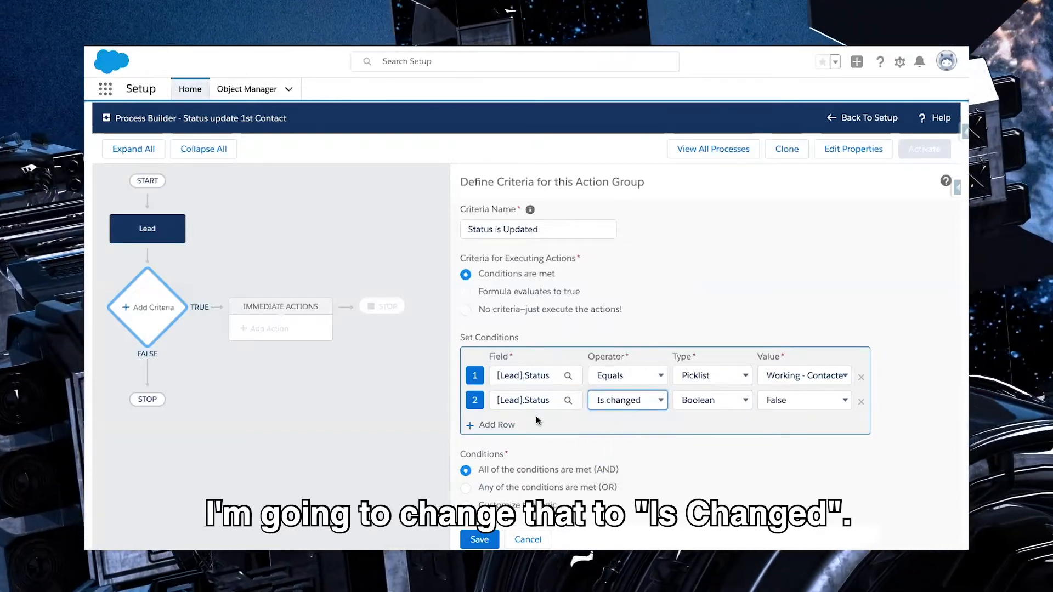
pyautogui.click(806, 402)
pyautogui.click(800, 390)
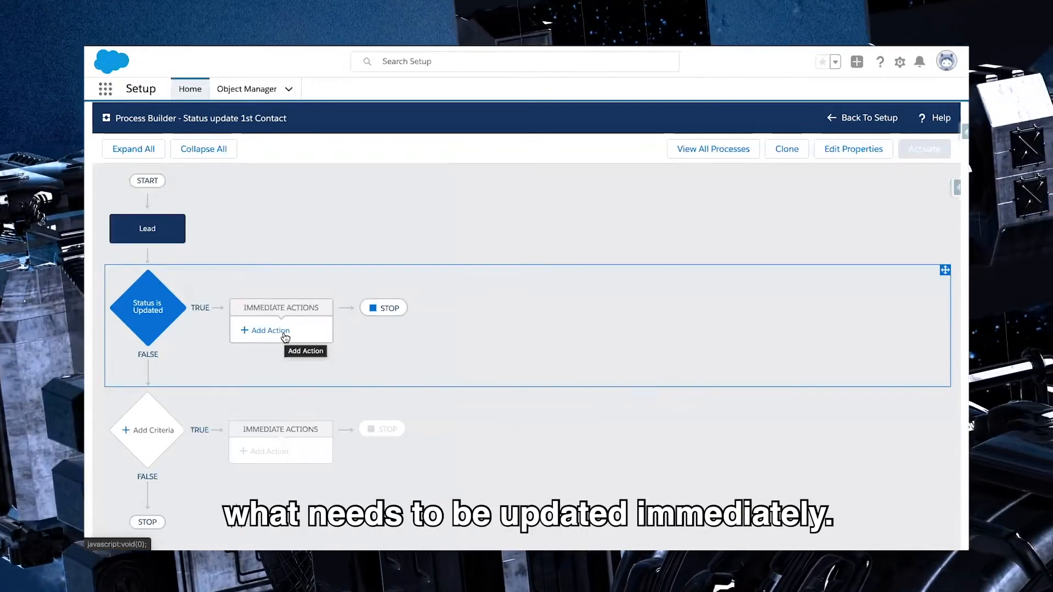
# Add an immediate Update Records action to the Status is Updated criteria and name it "Update Lead with Date/Time Stamp"
pyautogui.click(284, 336)
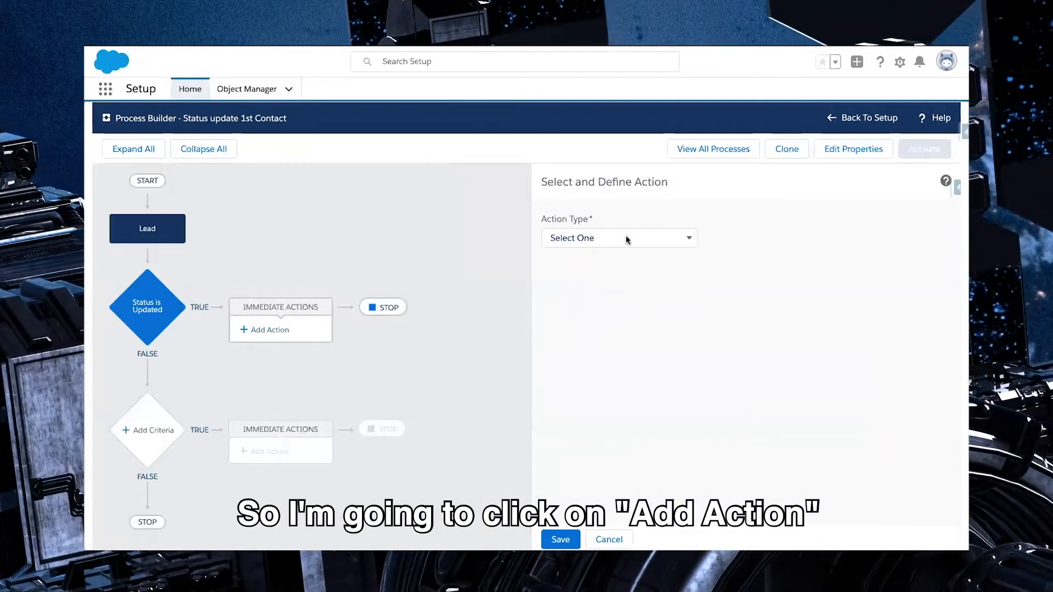
pyautogui.click(627, 237)
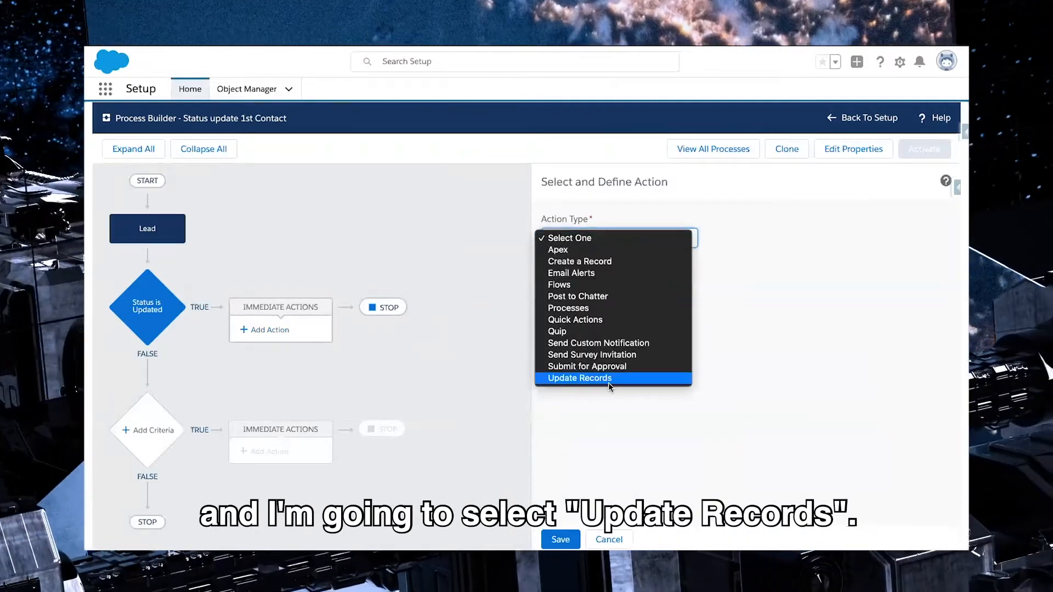
pyautogui.click(608, 383)
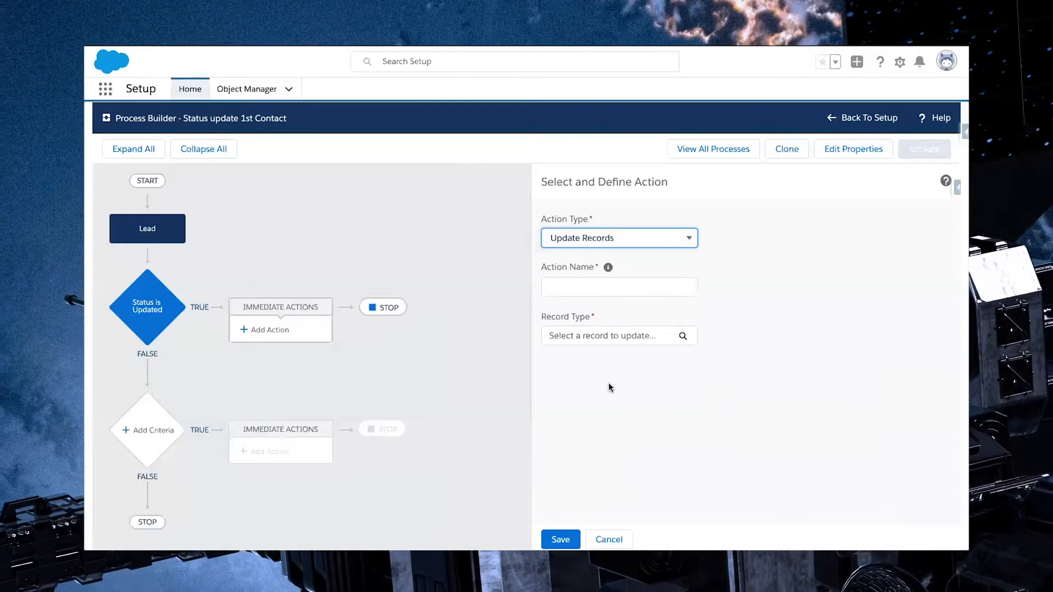
pyautogui.click(596, 283)
pyautogui.write('Update Lead')
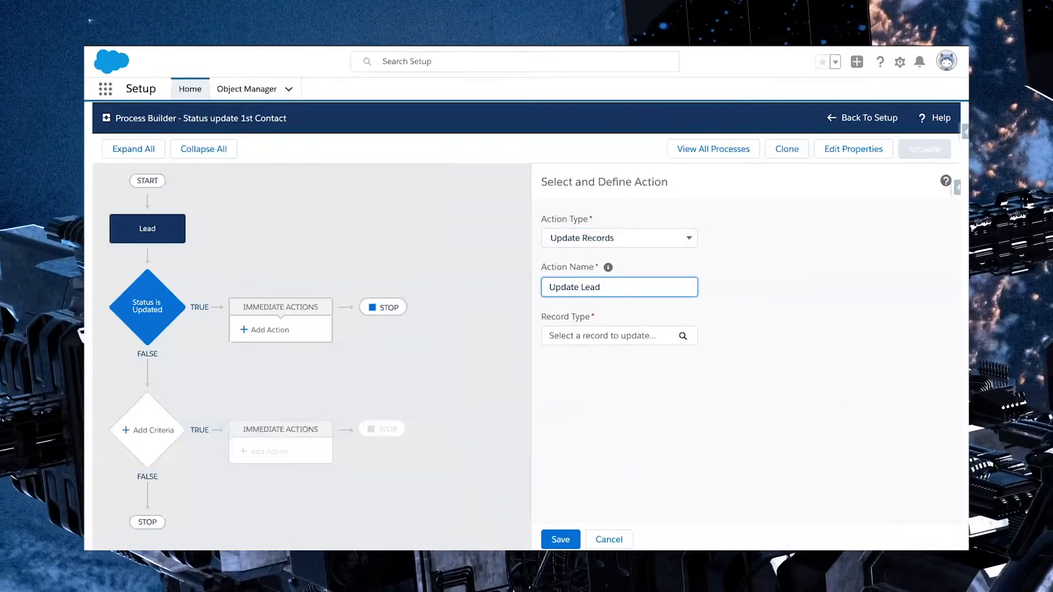
pyautogui.write(' with This')
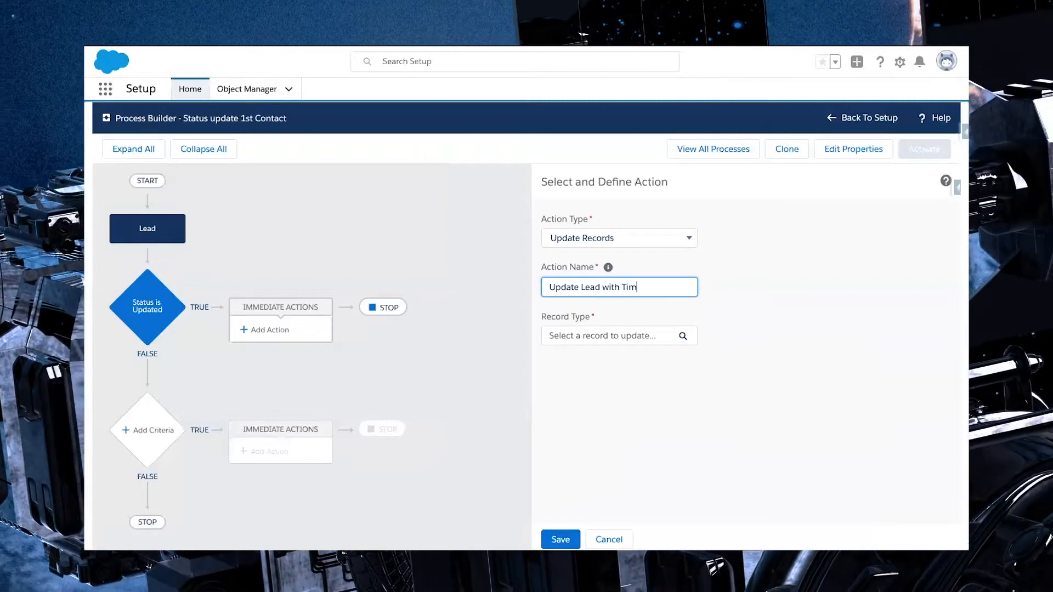
pyautogui.press('BackSpace')
pyautogui.press('BackSpace')
pyautogui.press('BackSpace')
pyautogui.write('Date')
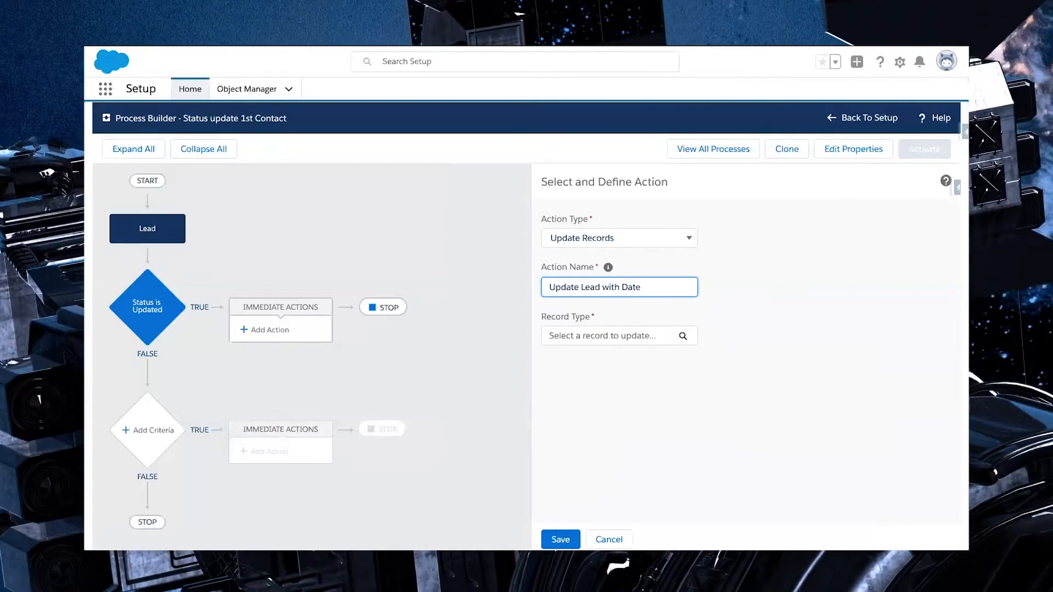
pyautogui.write('/Time Stamp')
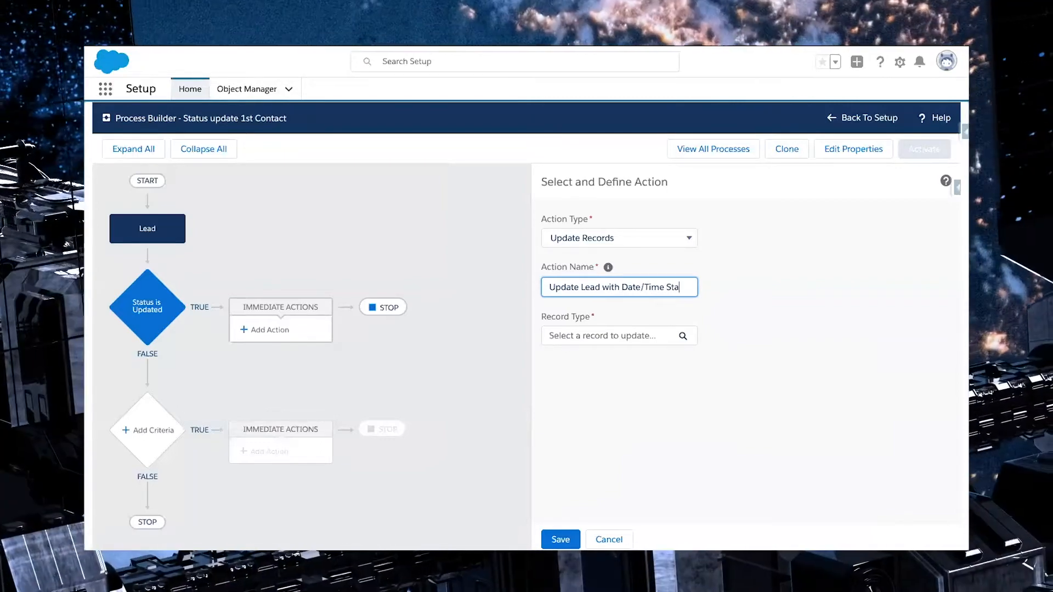
# Choose the Lead record that started the process as the record to update
pyautogui.click(618, 349)
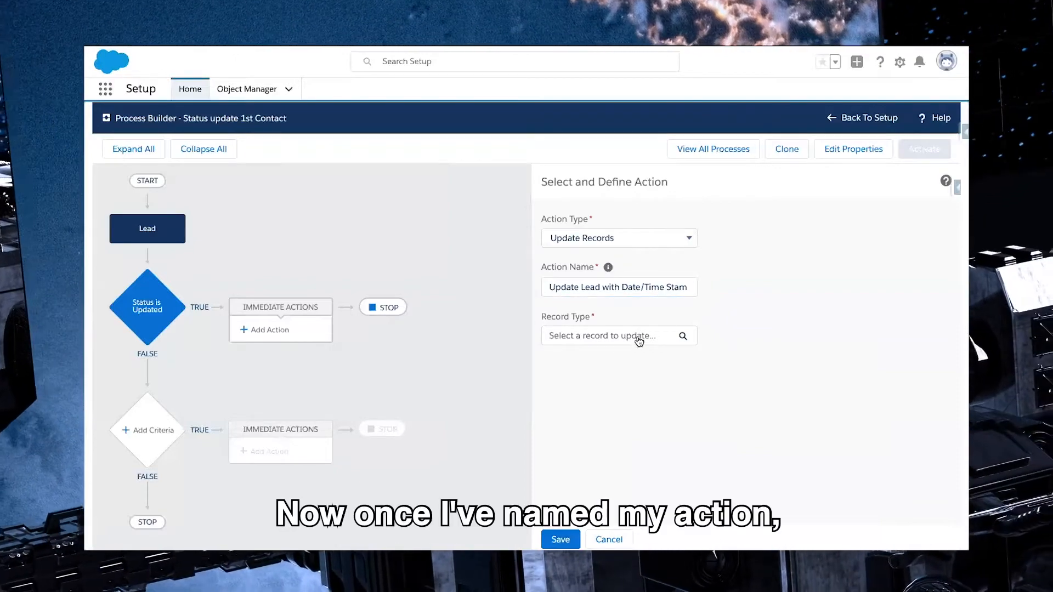
pyautogui.click(639, 337)
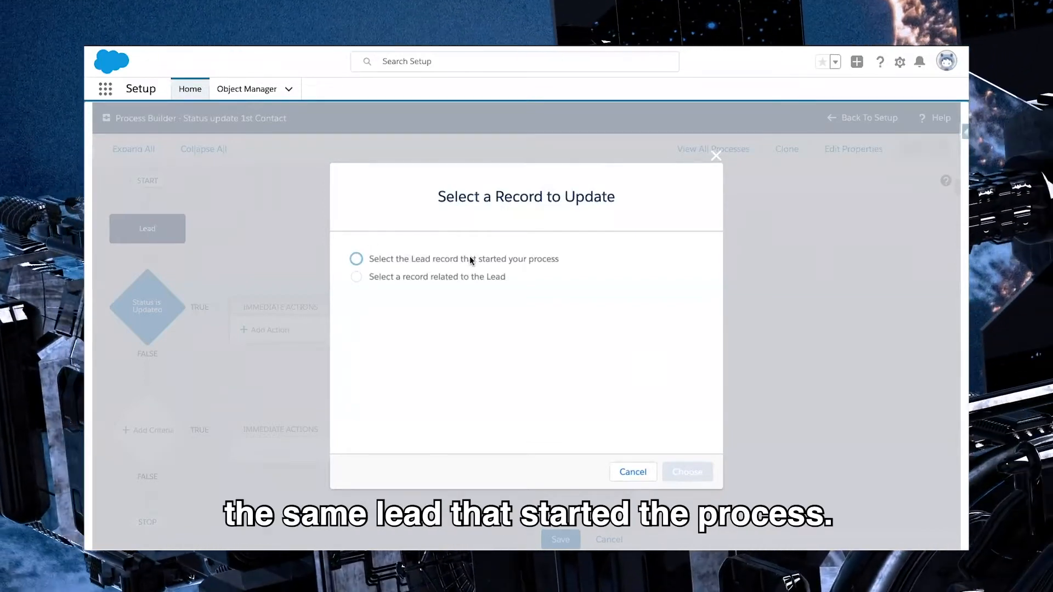
pyautogui.click(470, 258)
pyautogui.click(686, 471)
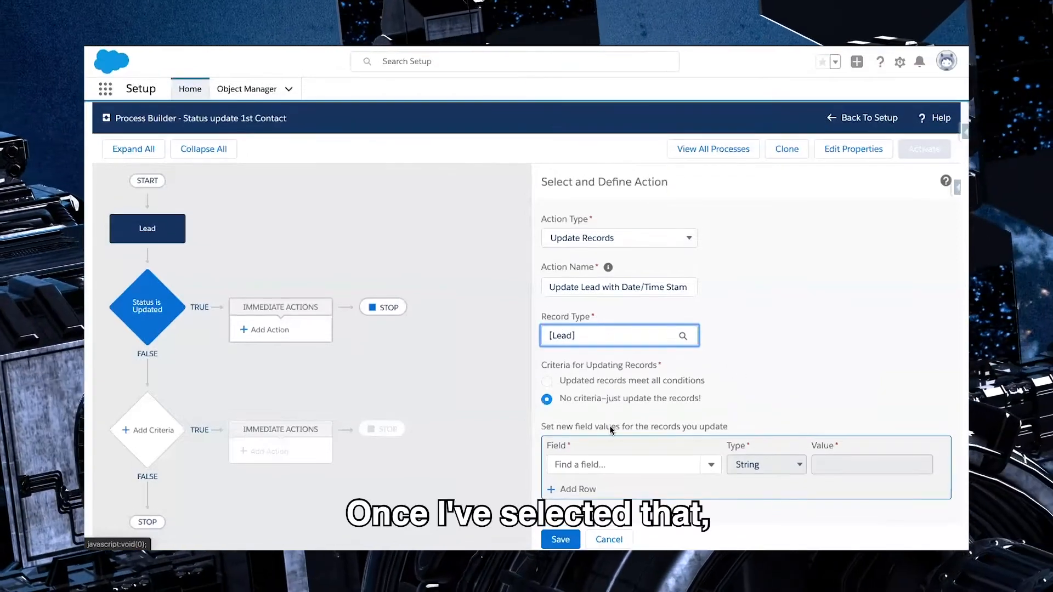
# Restrict the update to records meeting all conditions, with 1st Contact Attempt Is null set to True
pyautogui.click(547, 382)
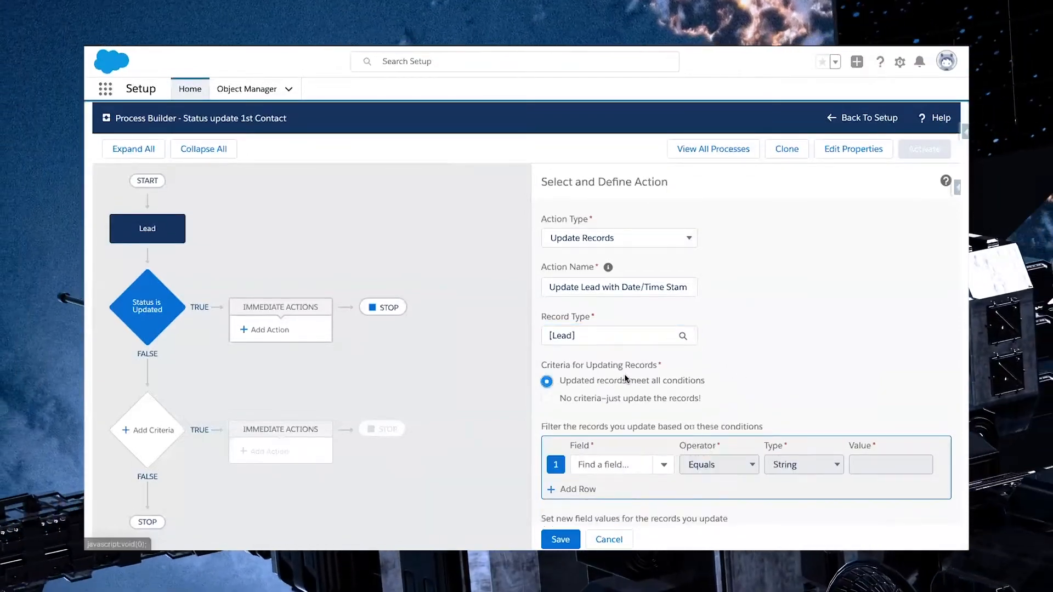
pyautogui.scroll(-2, 630, 376)
pyautogui.click(630, 375)
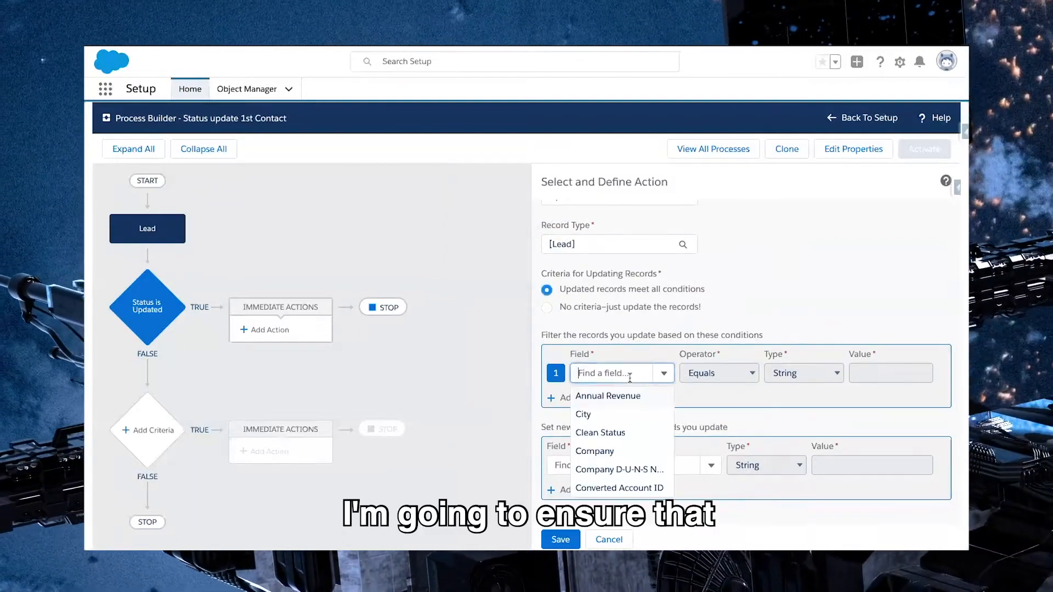
pyautogui.write('1st')
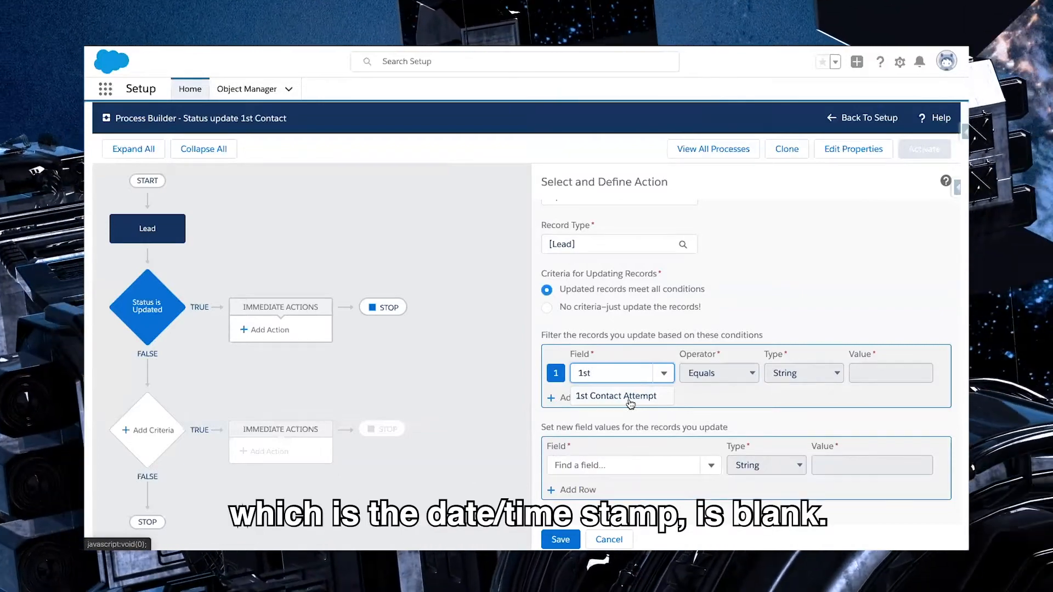
pyautogui.click(629, 397)
pyautogui.click(721, 372)
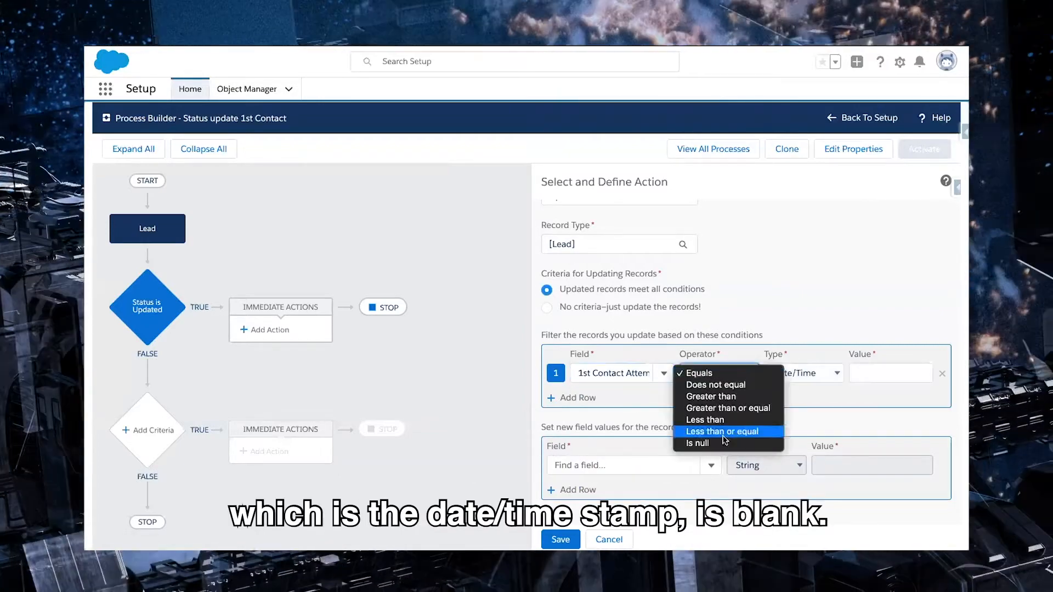
pyautogui.click(697, 442)
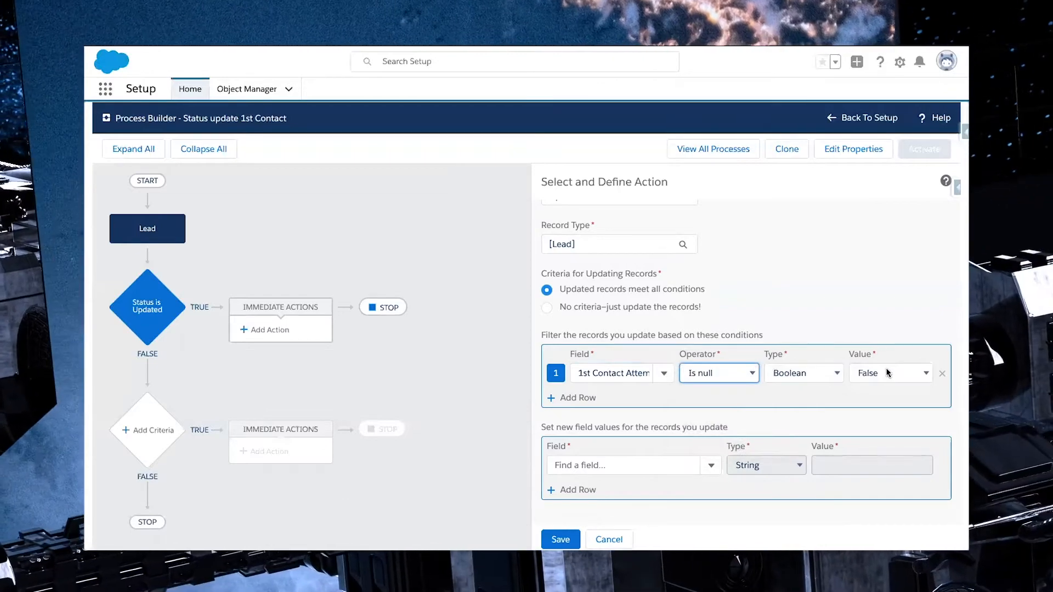
pyautogui.click(886, 373)
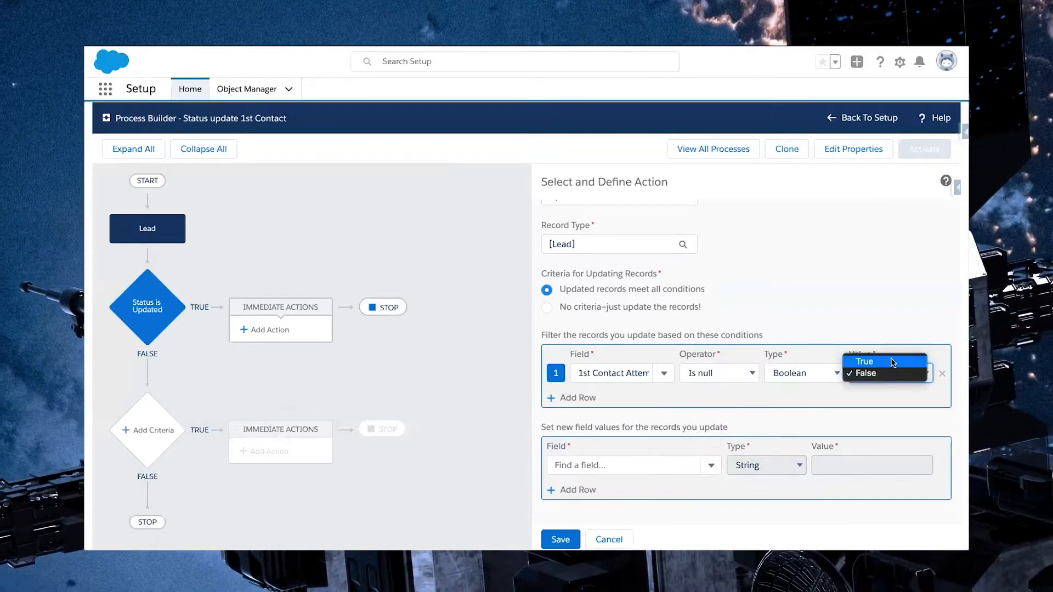
pyautogui.click(892, 361)
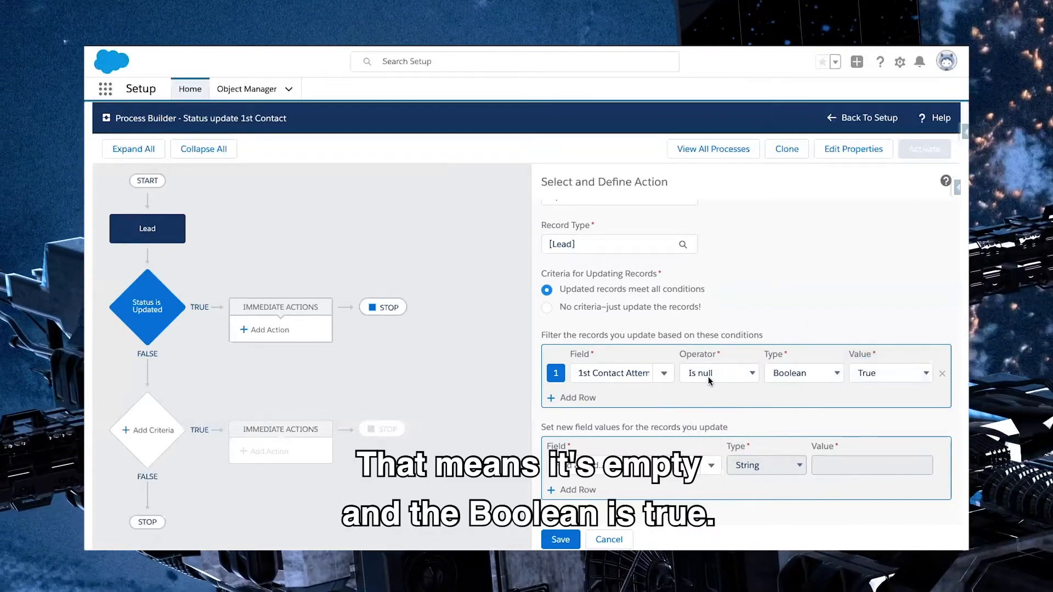
# Set the new value of 1st Contact Attempt to the formula NOW()
pyautogui.click(635, 467)
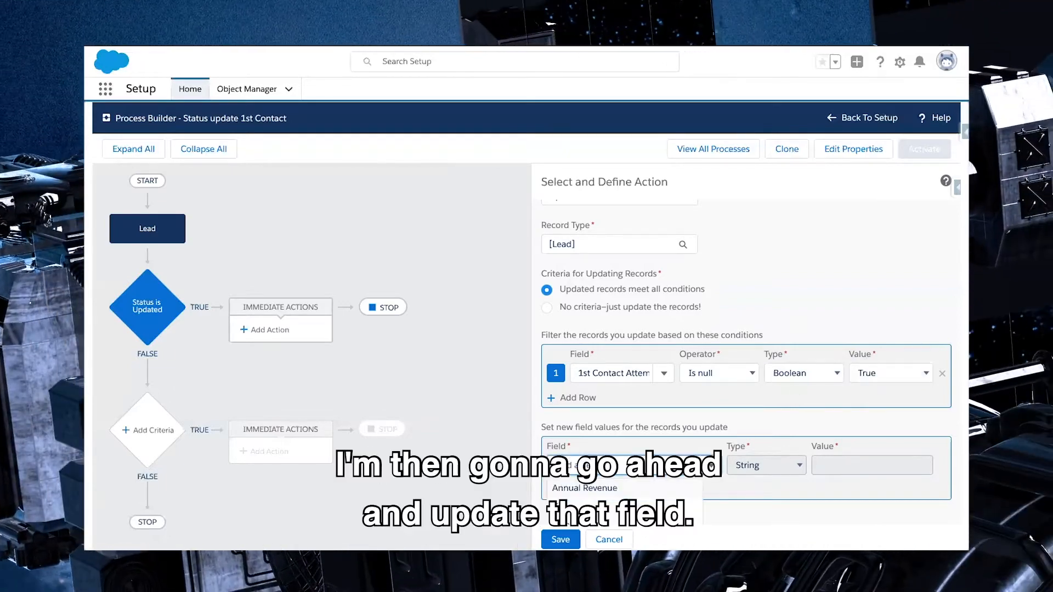
pyautogui.write('1st')
pyautogui.click(604, 488)
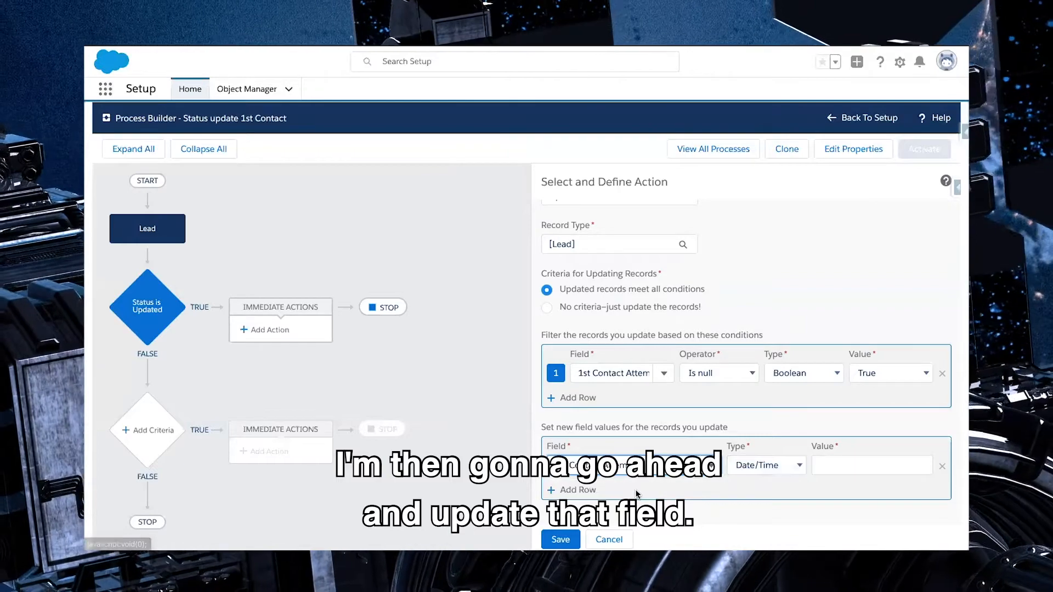
pyautogui.click(782, 466)
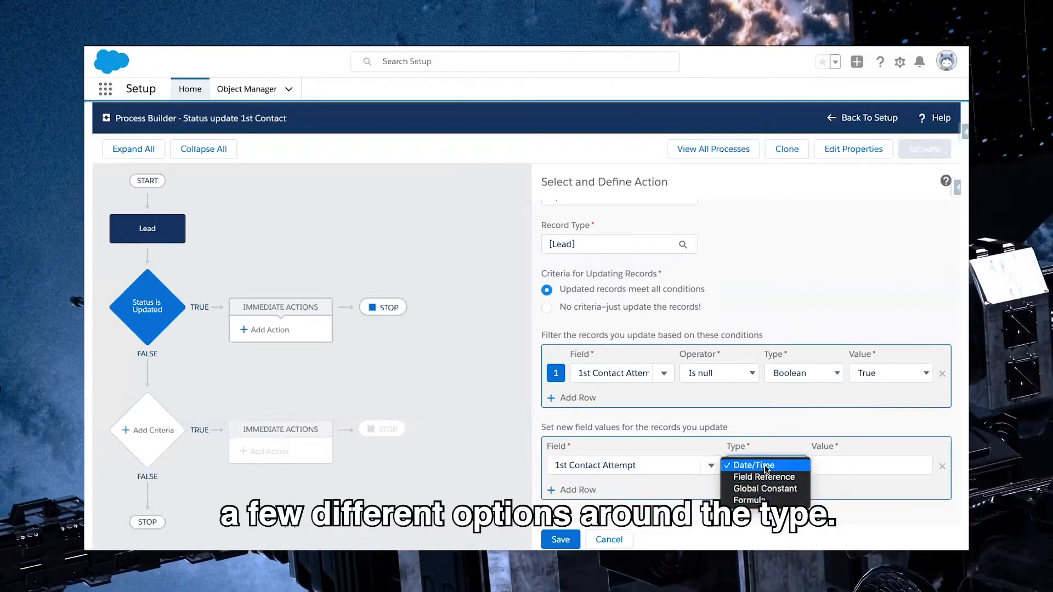
pyautogui.click(776, 500)
pyautogui.click(839, 467)
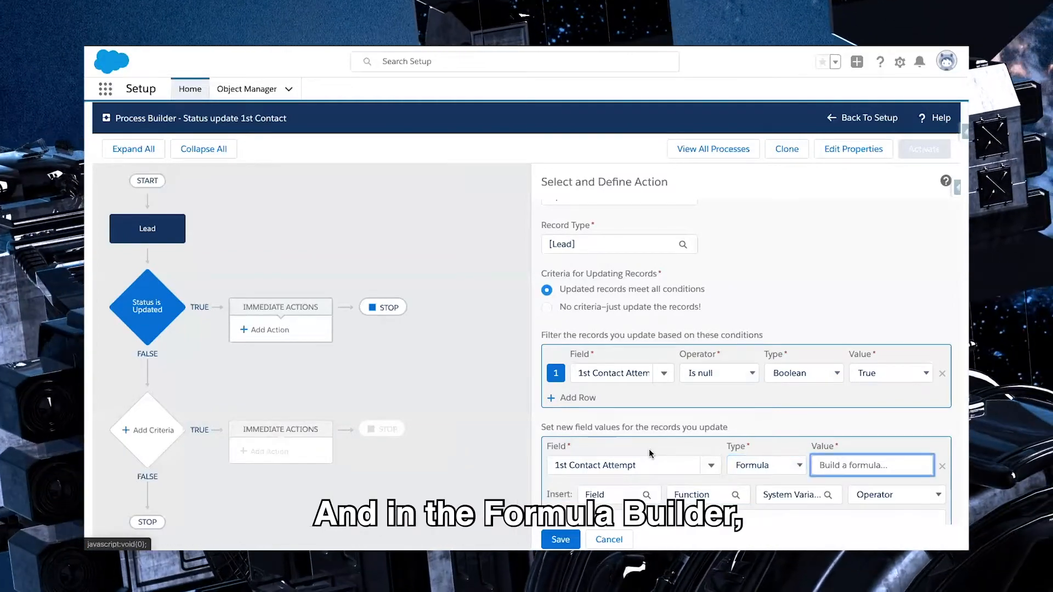
pyautogui.scroll(-2, 839, 467)
pyautogui.click(611, 443)
pyautogui.write('NOW(')
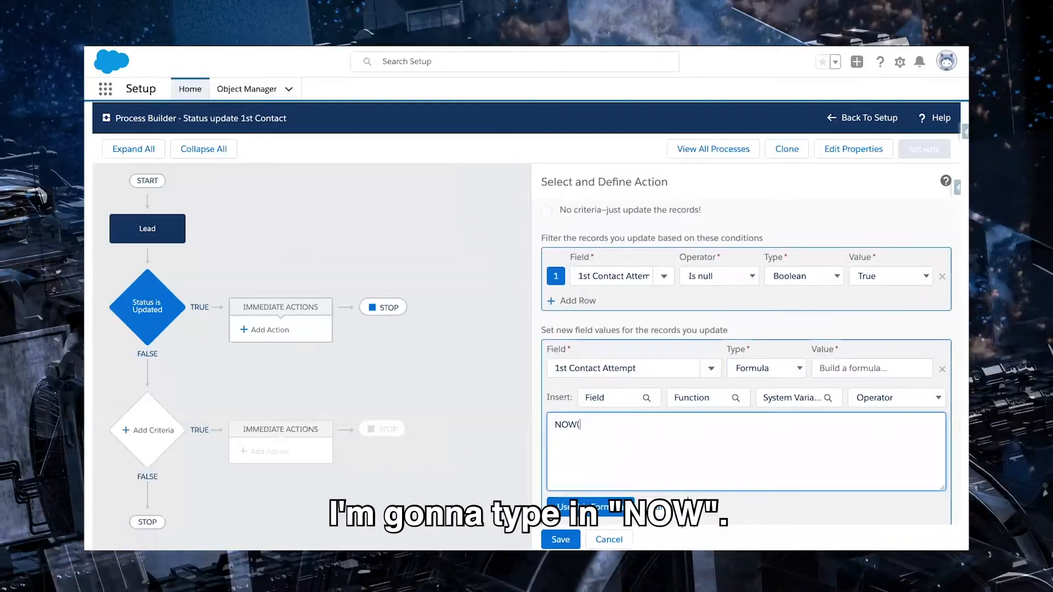
pyautogui.write(')')
pyautogui.click(592, 508)
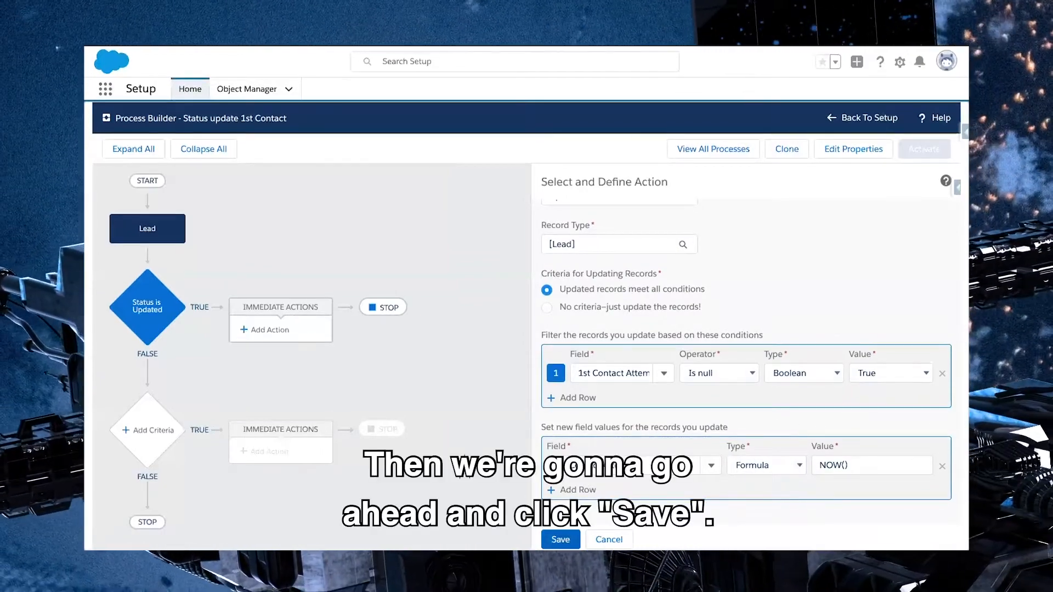
# Save the update action and activate the process
pyautogui.click(560, 540)
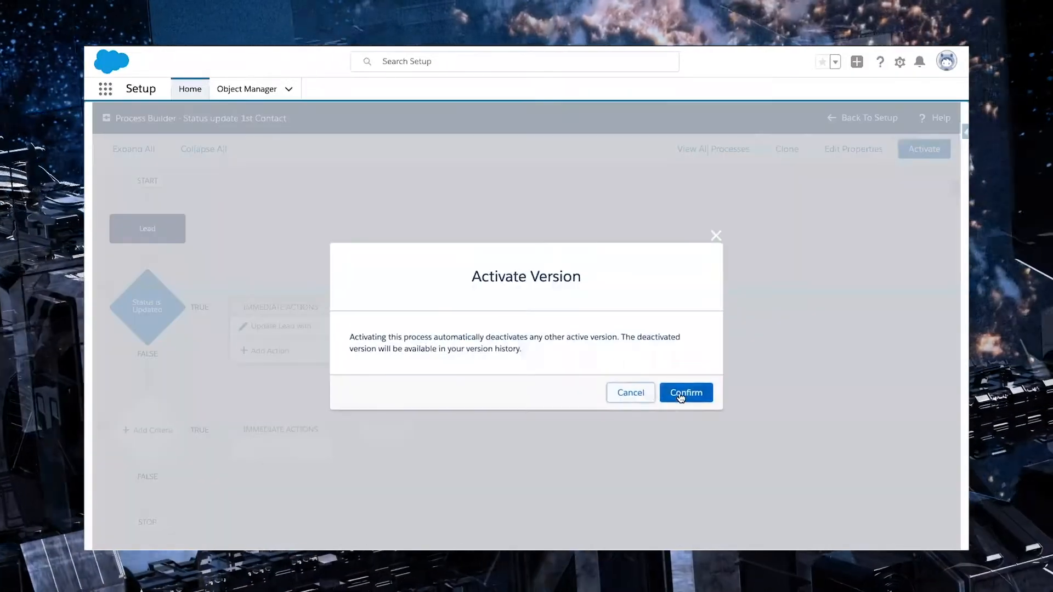
pyautogui.click(681, 392)
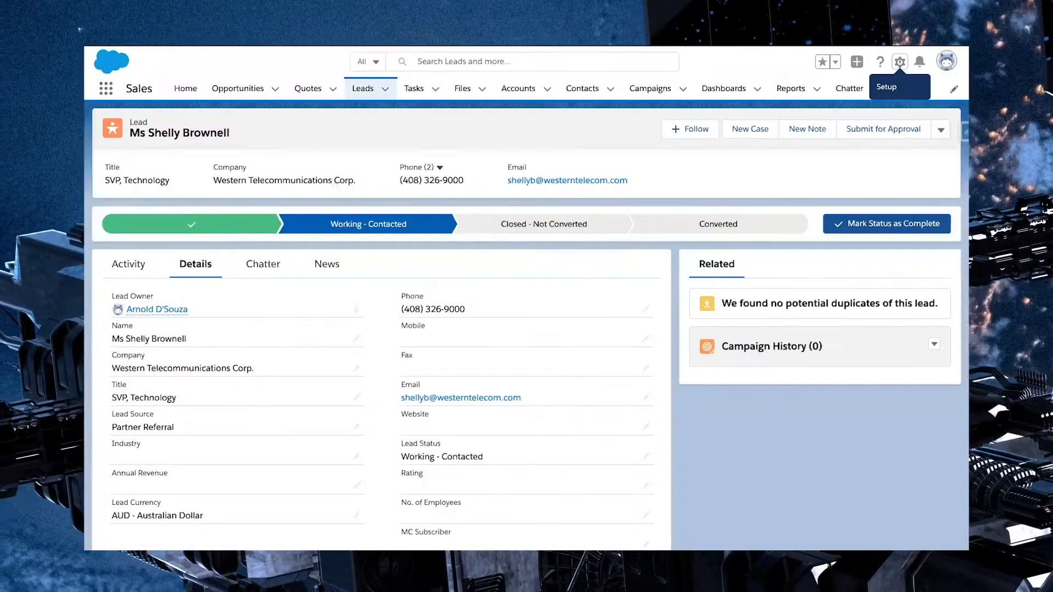
# Open the Leads list in Sales and switch its list view to all leads
pyautogui.click(361, 91)
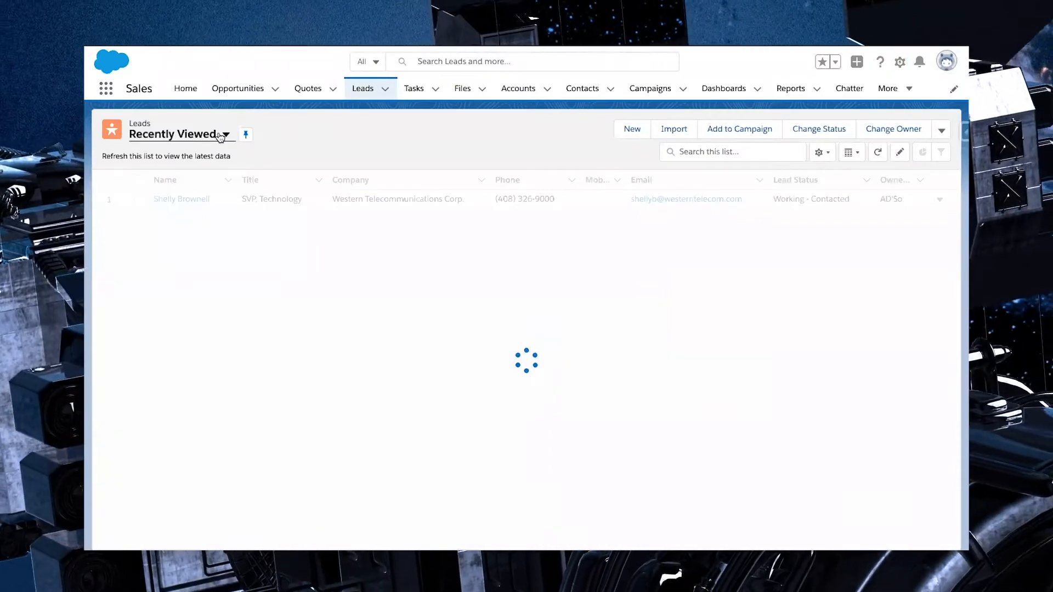
pyautogui.click(222, 136)
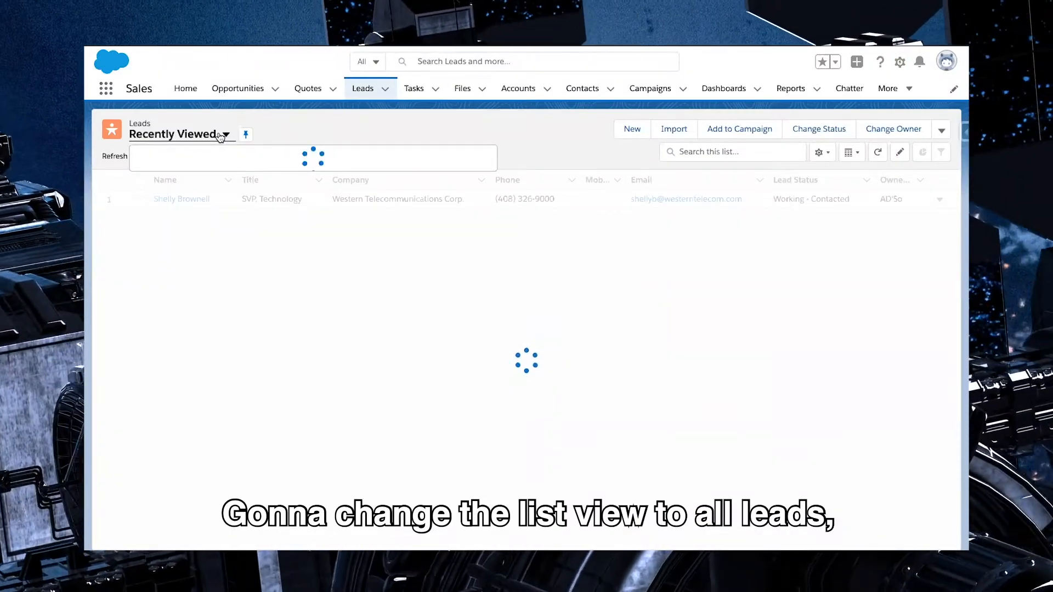
pyautogui.click(206, 176)
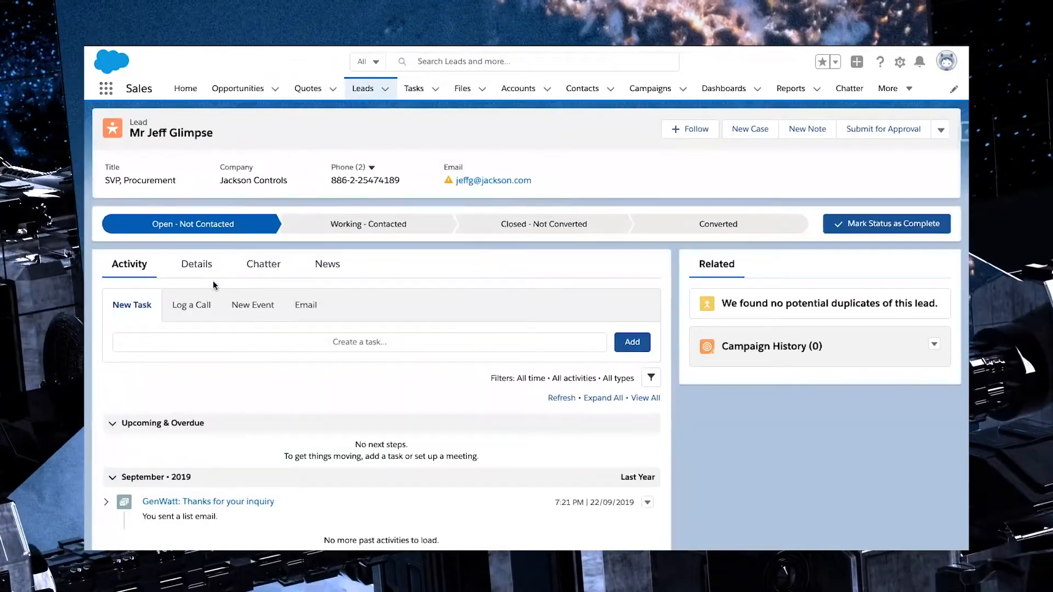
# Open the Jackson Controls lead's details and check its 1st Contact Attempt and Minutes till Contact fields
pyautogui.scroll(-2, 393, 327)
pyautogui.scroll(2, 393, 327)
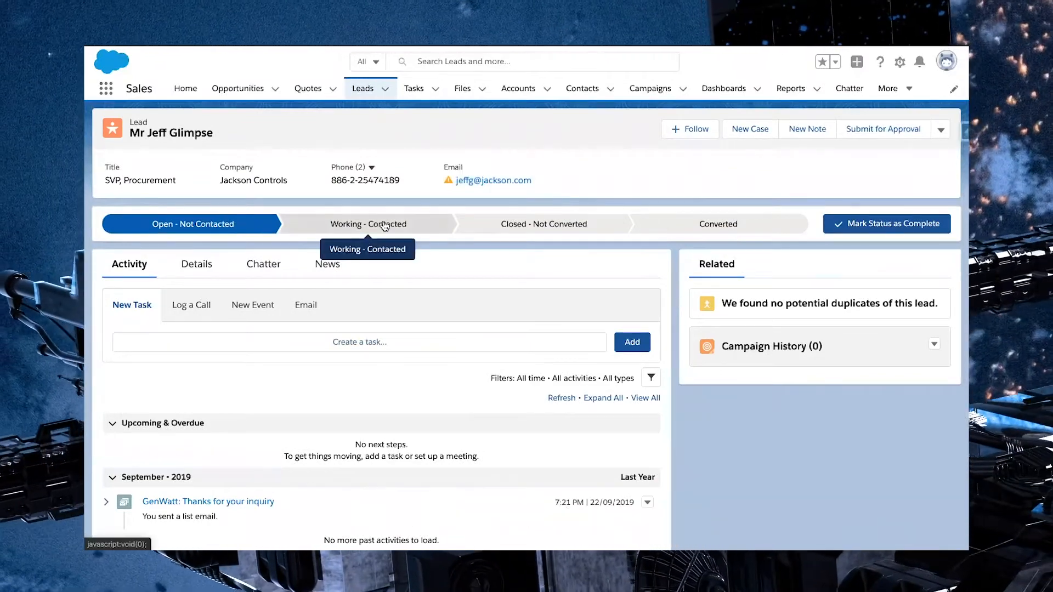
pyautogui.click(193, 274)
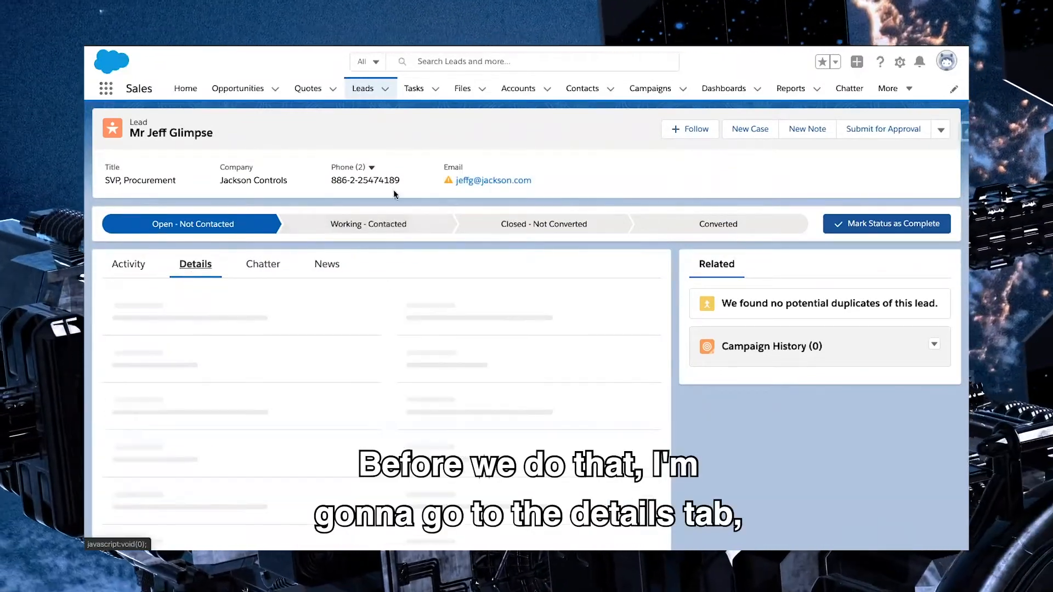
pyautogui.scroll(-5, 378, 316)
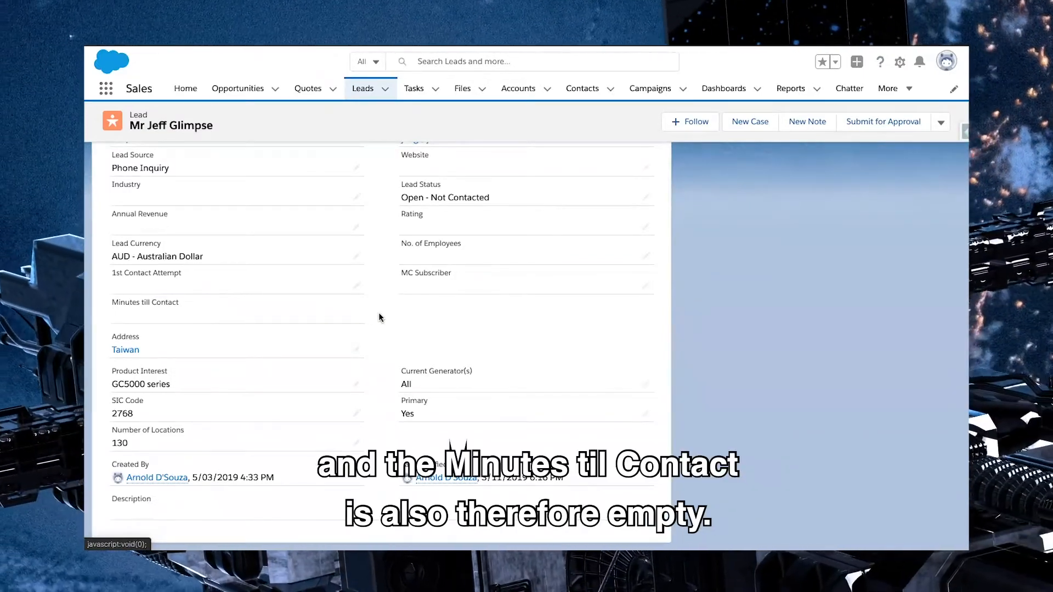
pyautogui.scroll(5, 379, 312)
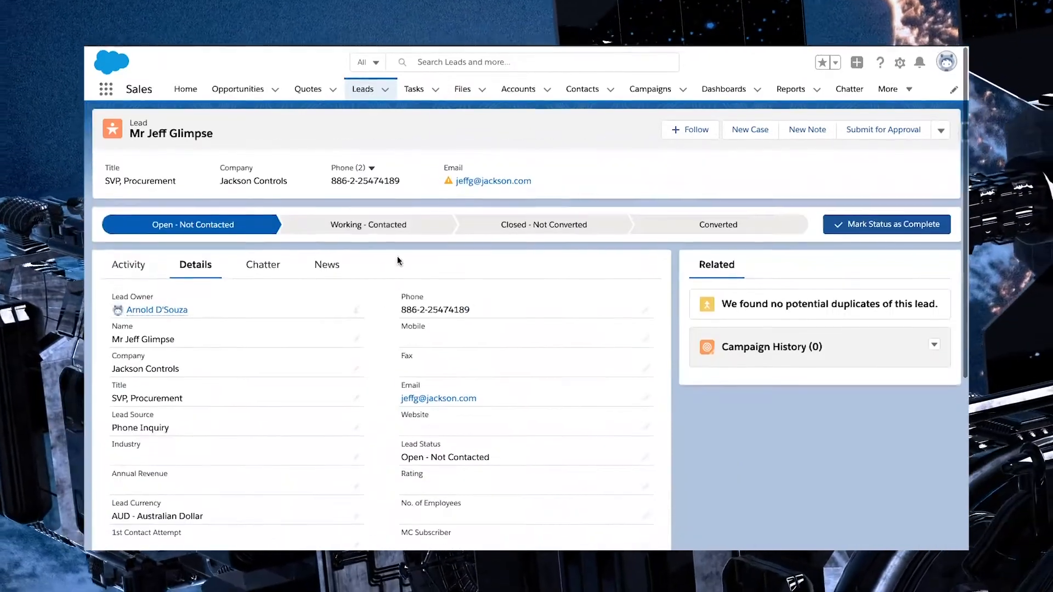
# Mark Working - Contacted as the lead's current status and check its 1st Contact Attempt and Minutes till Contact fields
pyautogui.click(393, 225)
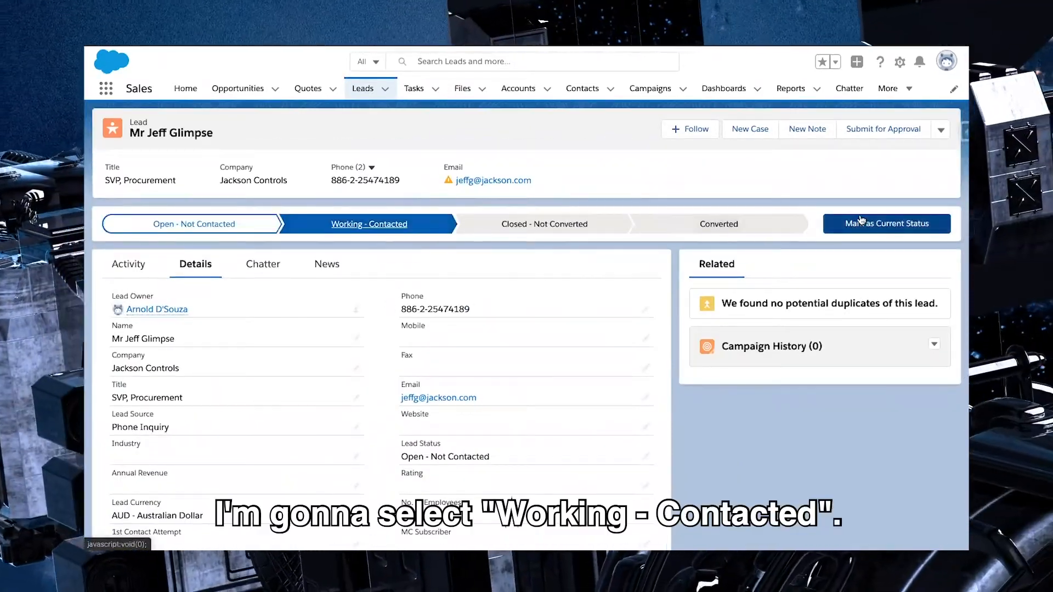
pyautogui.click(859, 229)
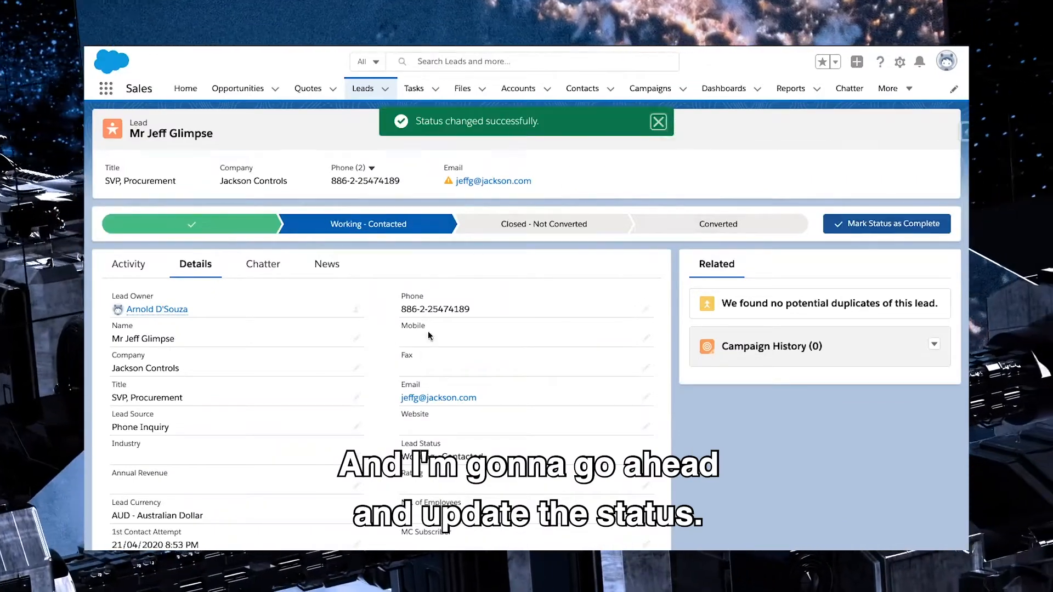
pyautogui.scroll(-3, 377, 339)
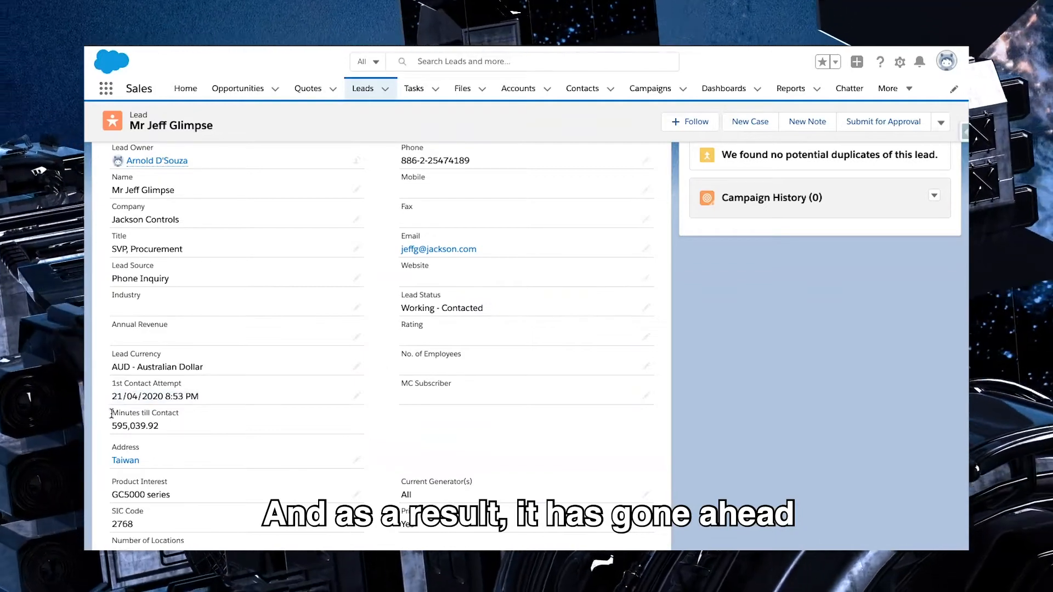
pyautogui.moveTo(112, 413); pyautogui.dragTo(168, 427)
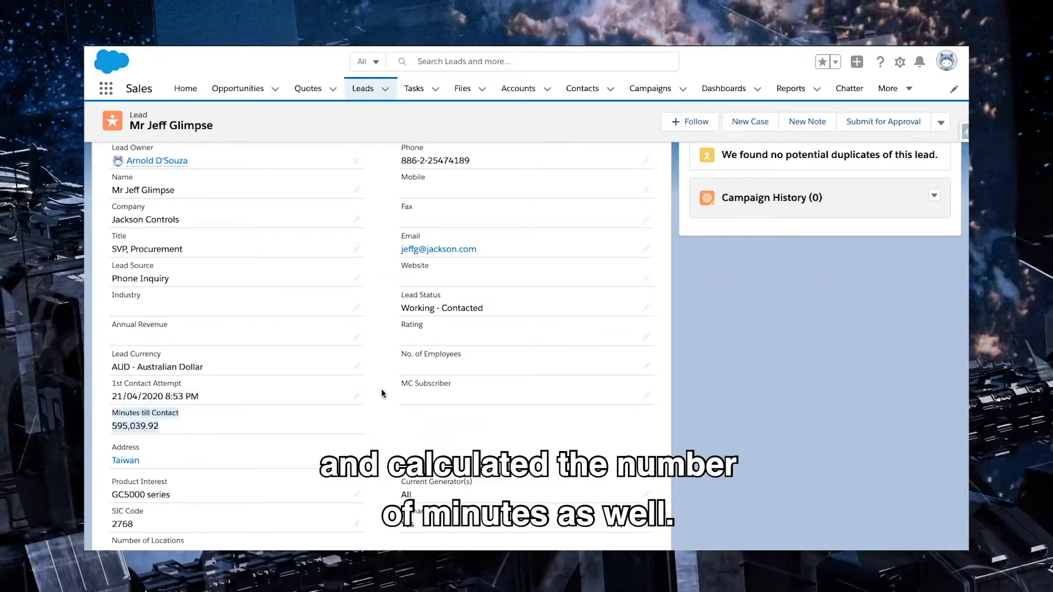
pyautogui.click(383, 393)
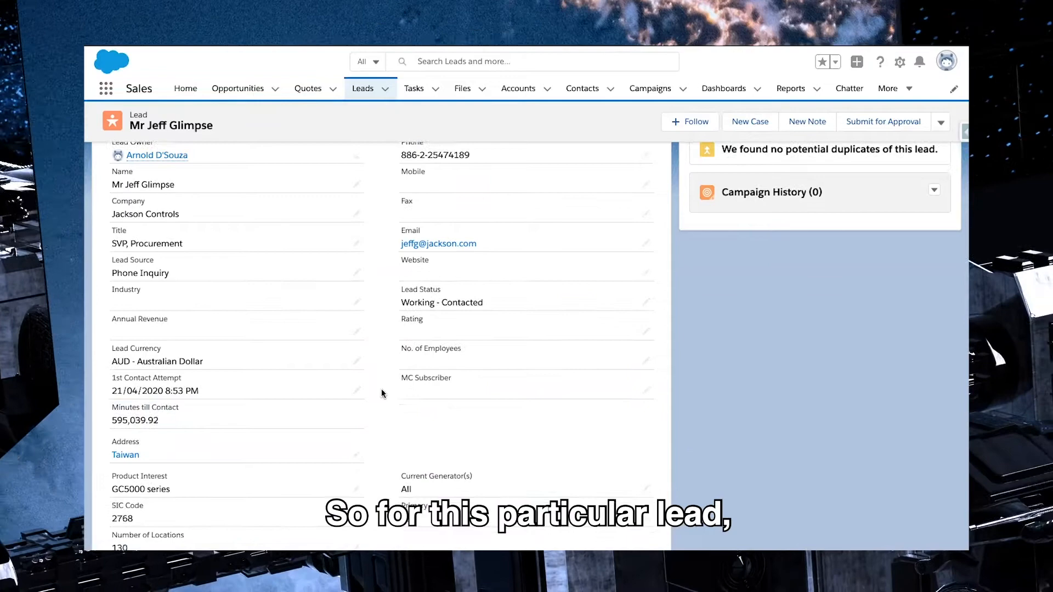
pyautogui.scroll(-2, 382, 393)
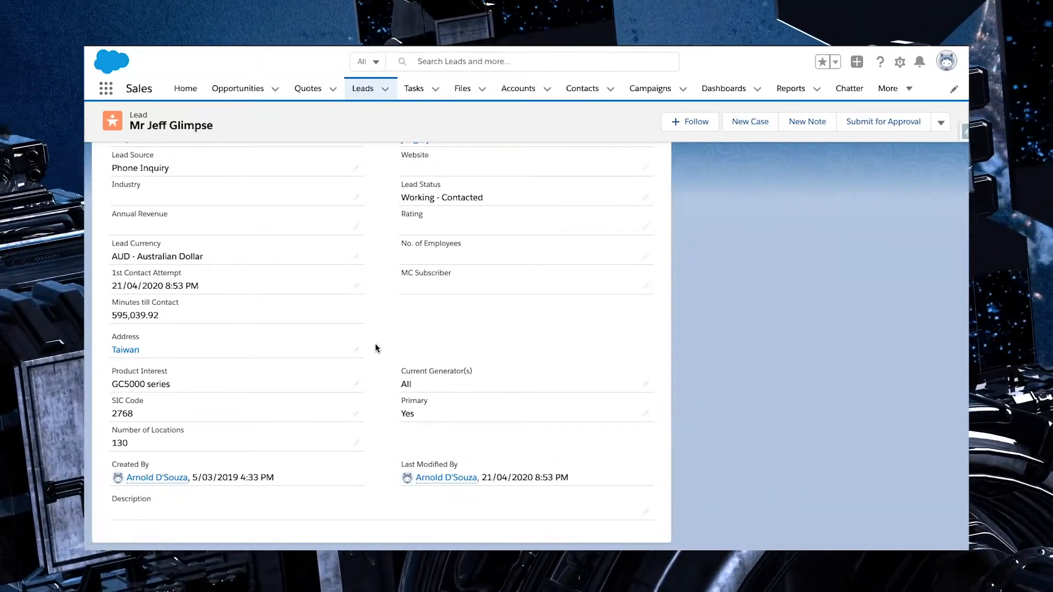
pyautogui.scroll(5, 376, 344)
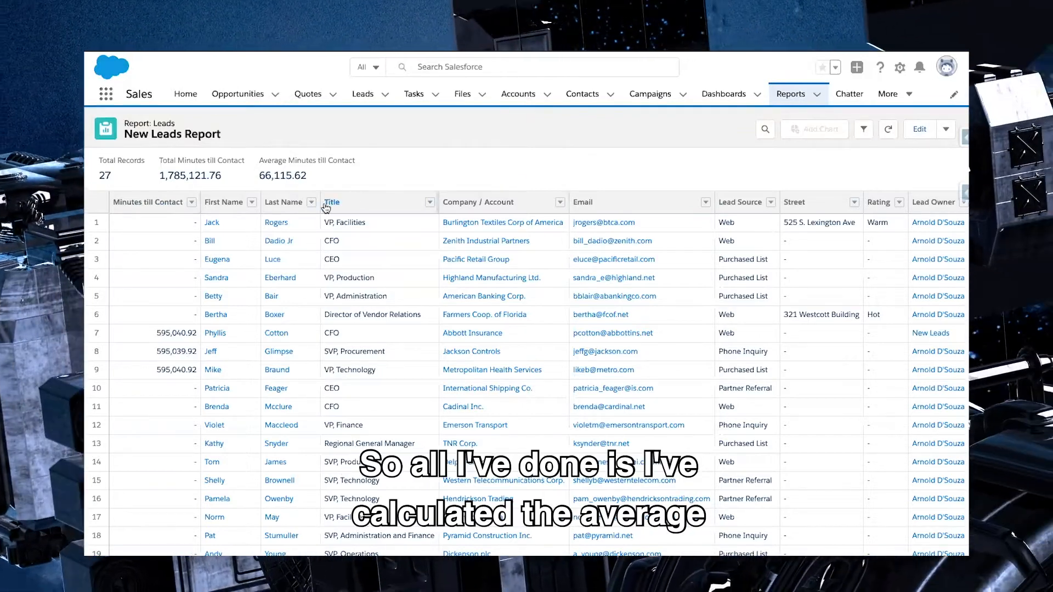
# Examine the Average Minutes till Contact summary in the New Leads Report
pyautogui.moveTo(258, 160); pyautogui.dragTo(322, 183)
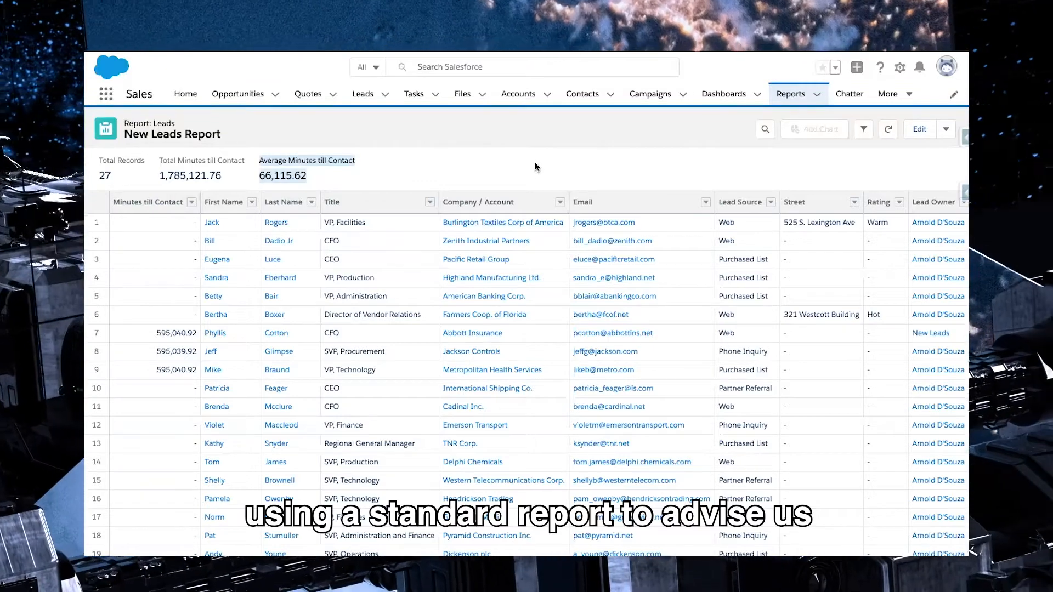
pyautogui.click(535, 163)
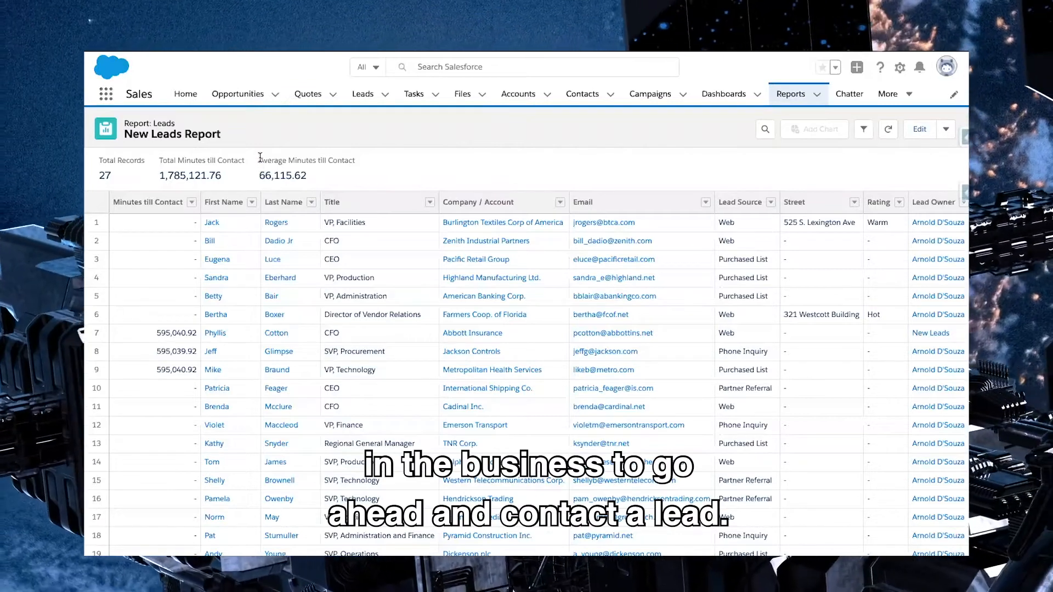
pyautogui.moveTo(260, 159); pyautogui.dragTo(330, 181)
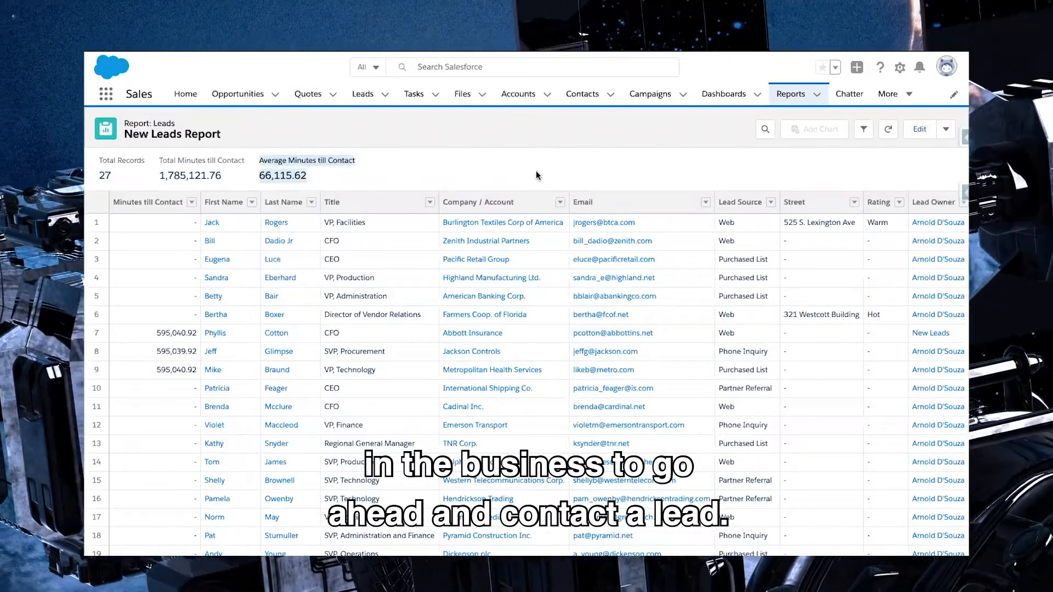
pyautogui.click(537, 175)
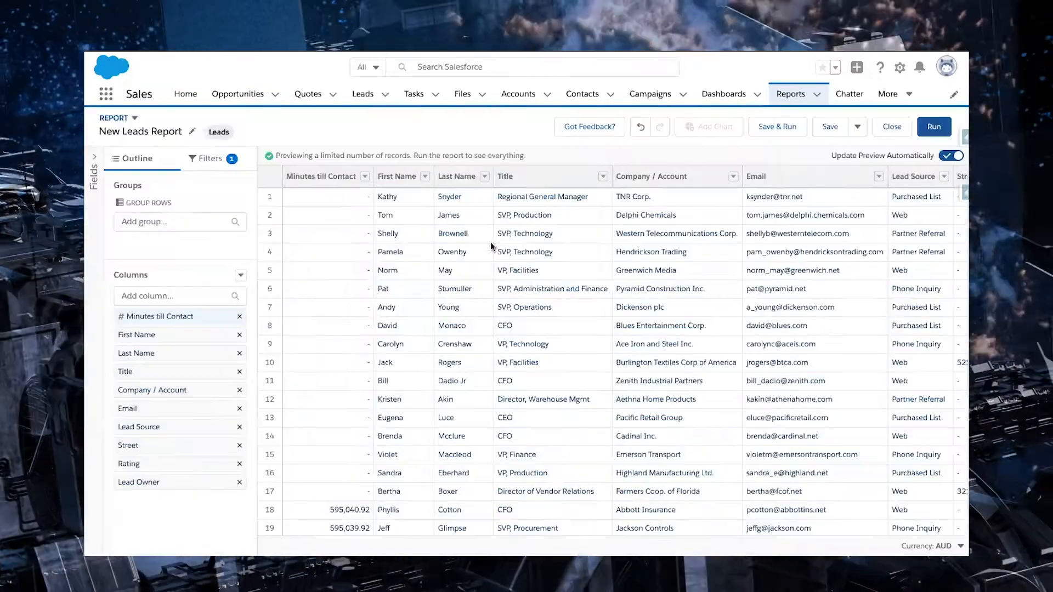
# Add Max and Min summaries to the Minutes till Contact column in the New Leads Report and run it
pyautogui.click(365, 176)
pyautogui.moveTo(453, 283)
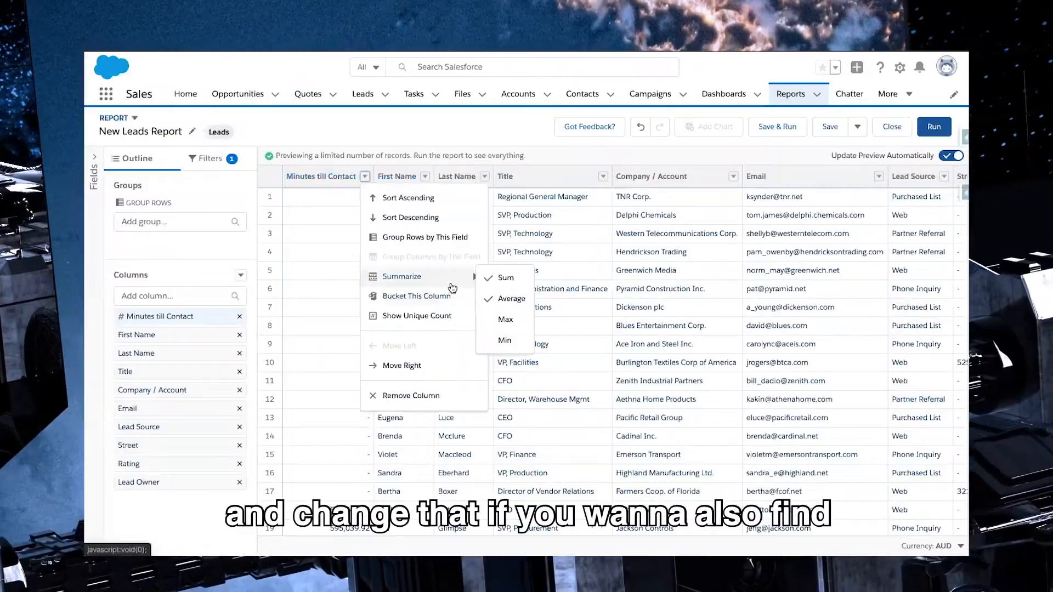
pyautogui.click(507, 322)
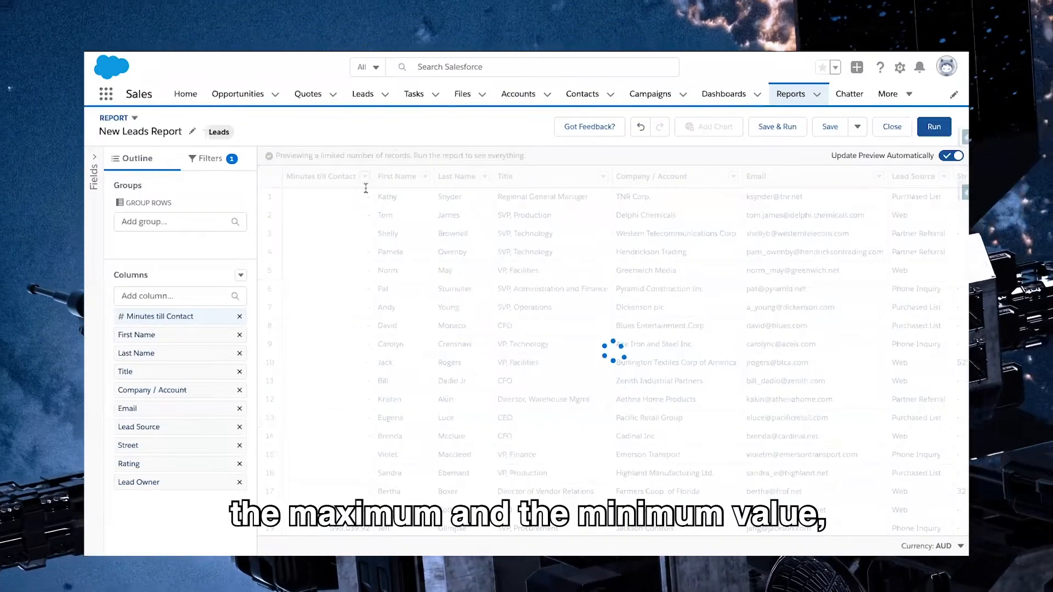
pyautogui.click(365, 176)
pyautogui.moveTo(296, 275)
pyautogui.click(458, 344)
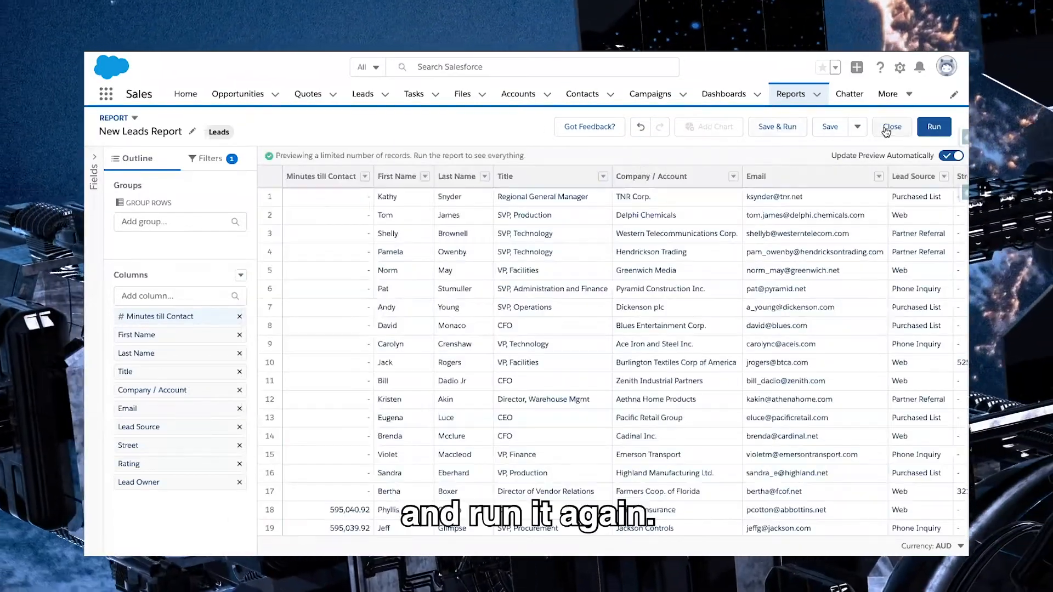
pyautogui.click(926, 130)
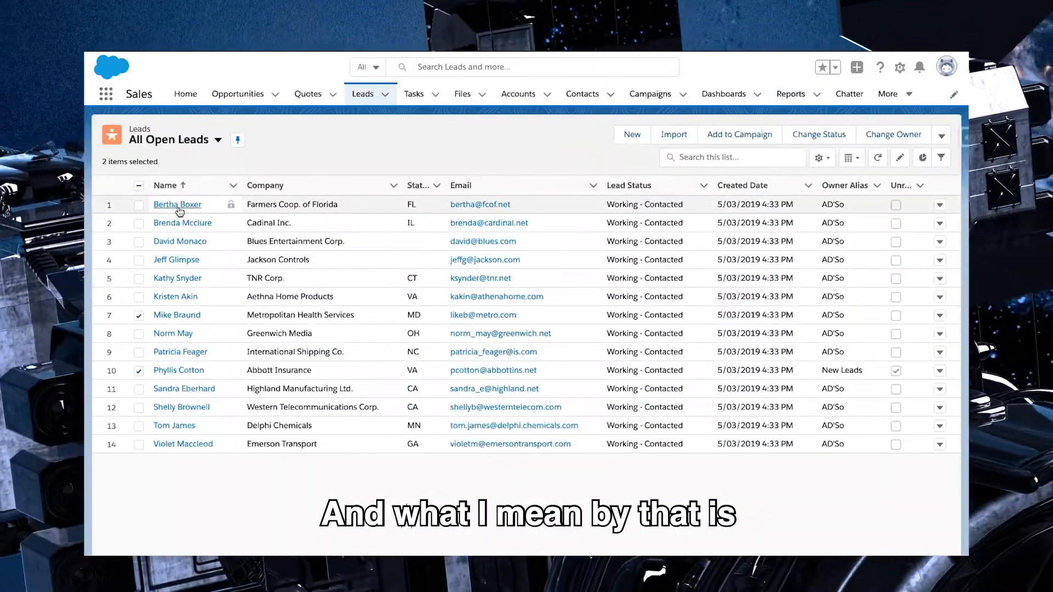
# Open the Farmers Coop. of Florida lead from All Open Leads and review its activity history and details
pyautogui.click(192, 205)
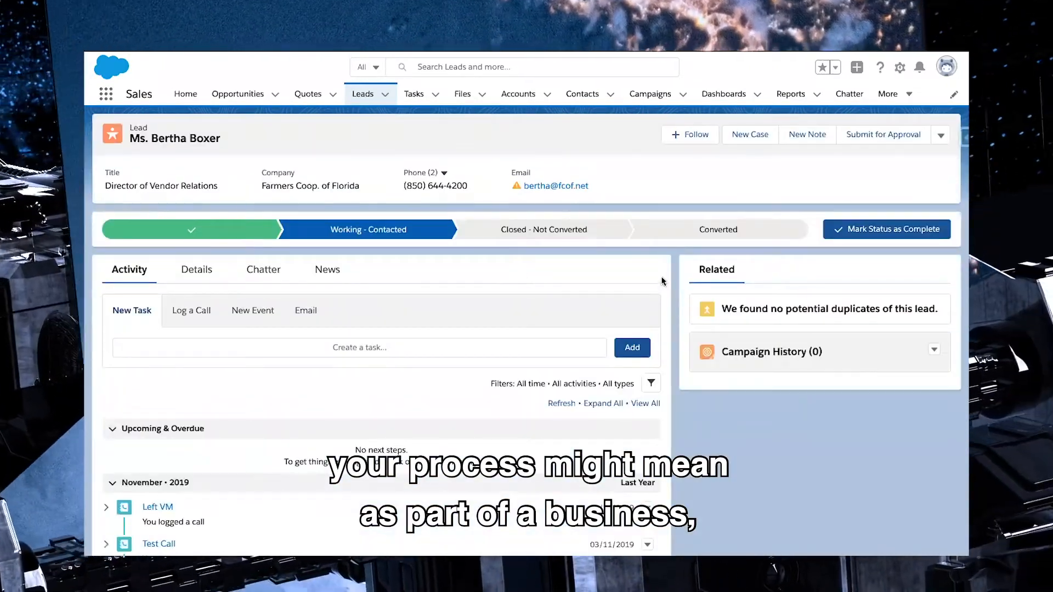
pyautogui.scroll(-3, 338, 355)
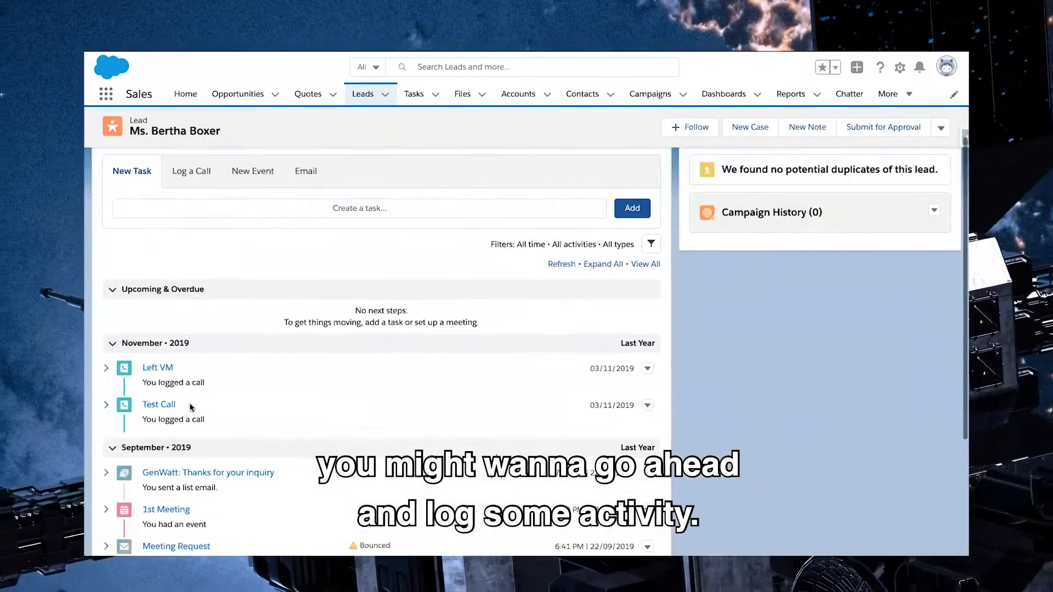
pyautogui.scroll(2, 287, 377)
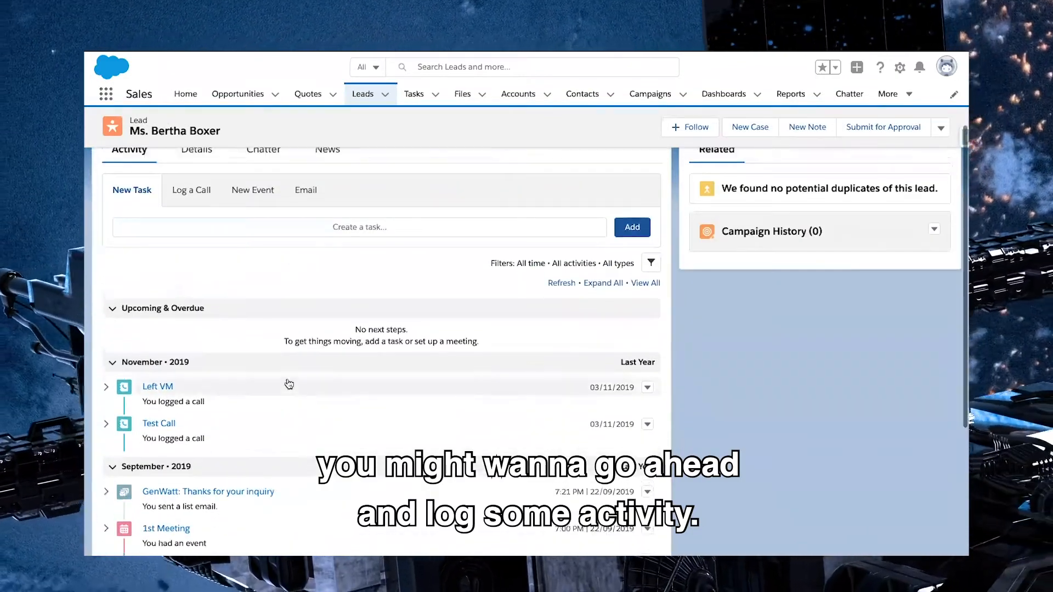
pyautogui.scroll(1, 467, 361)
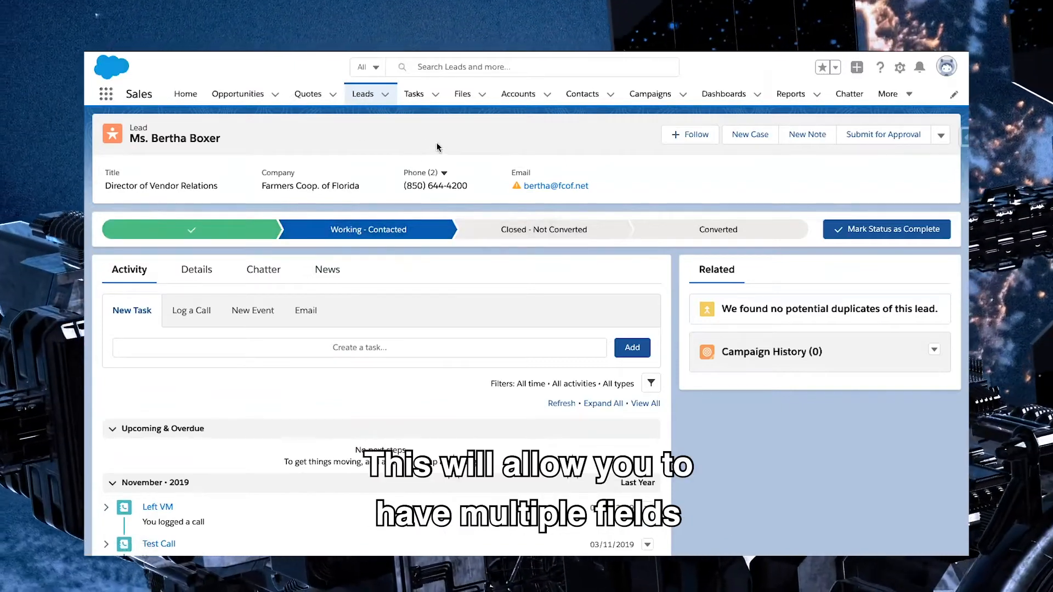
pyautogui.click(196, 269)
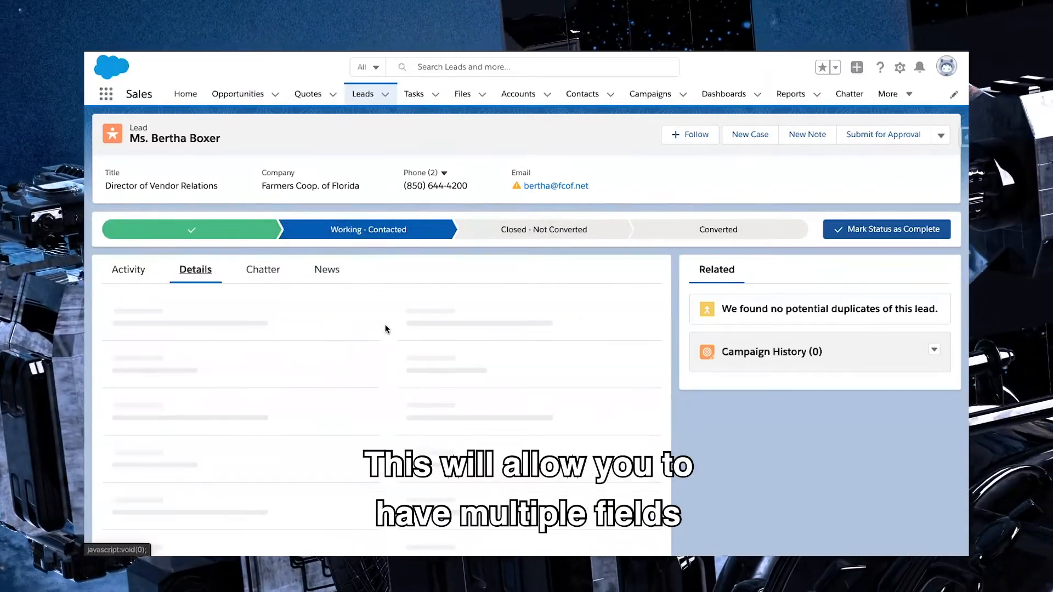
pyautogui.scroll(-3, 384, 330)
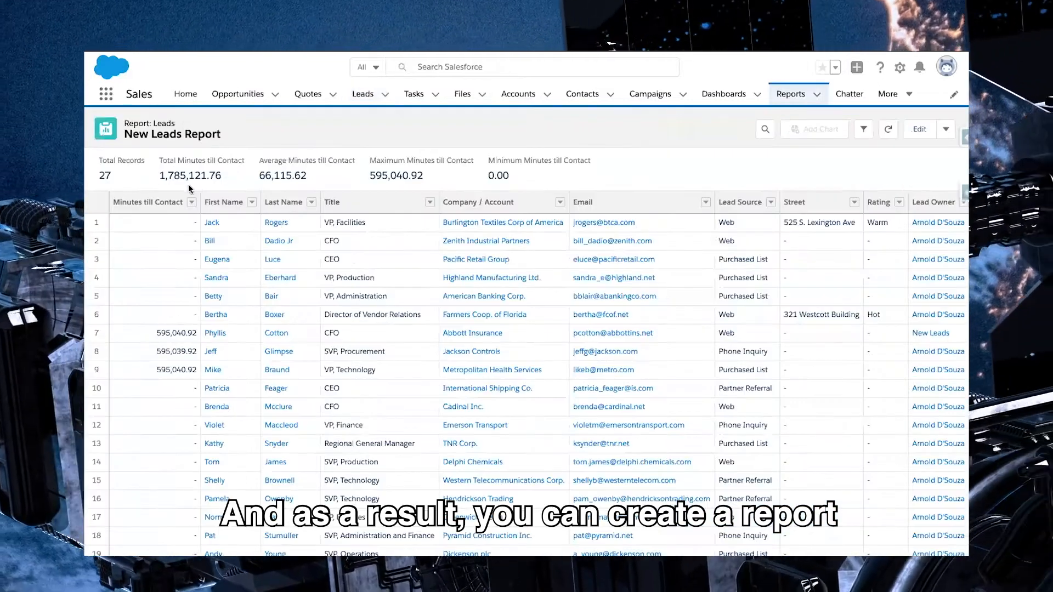
pyautogui.click(867, 131)
pyautogui.click(867, 131)
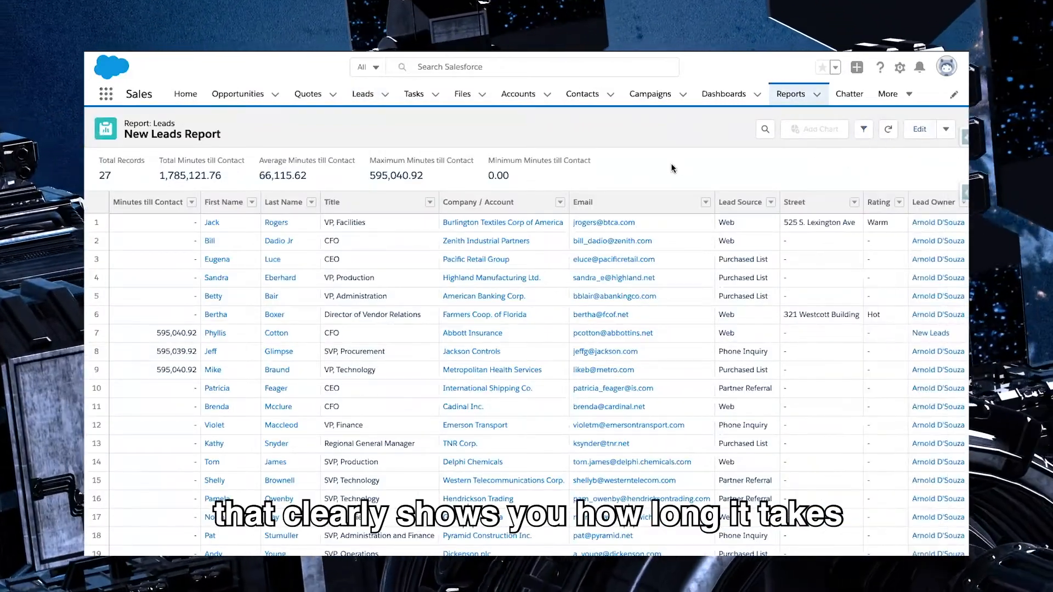